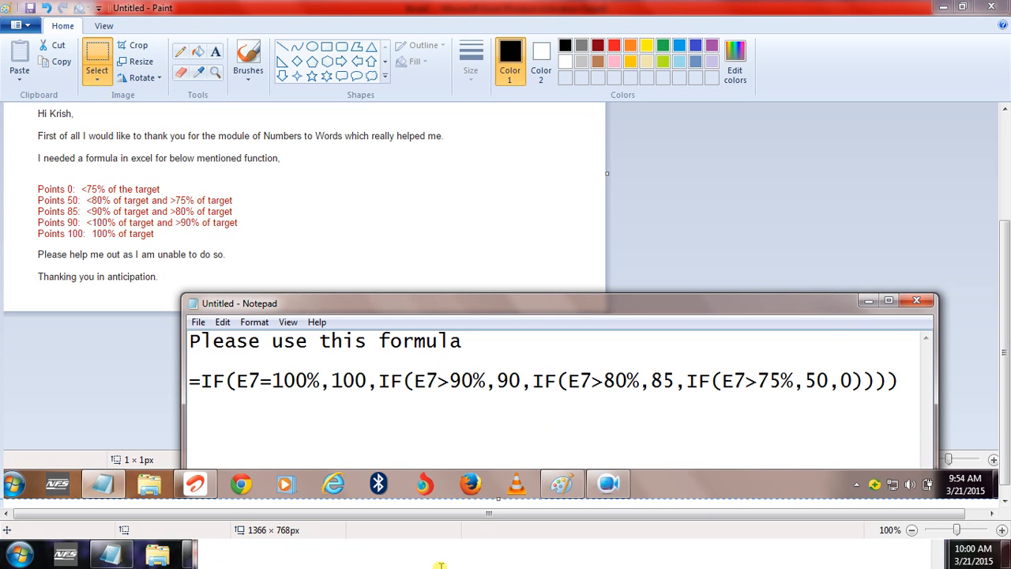
Switch to Excel, restore its window, and move and enlarge it so the points criteria stay visible beside it
key(alt+Tab)
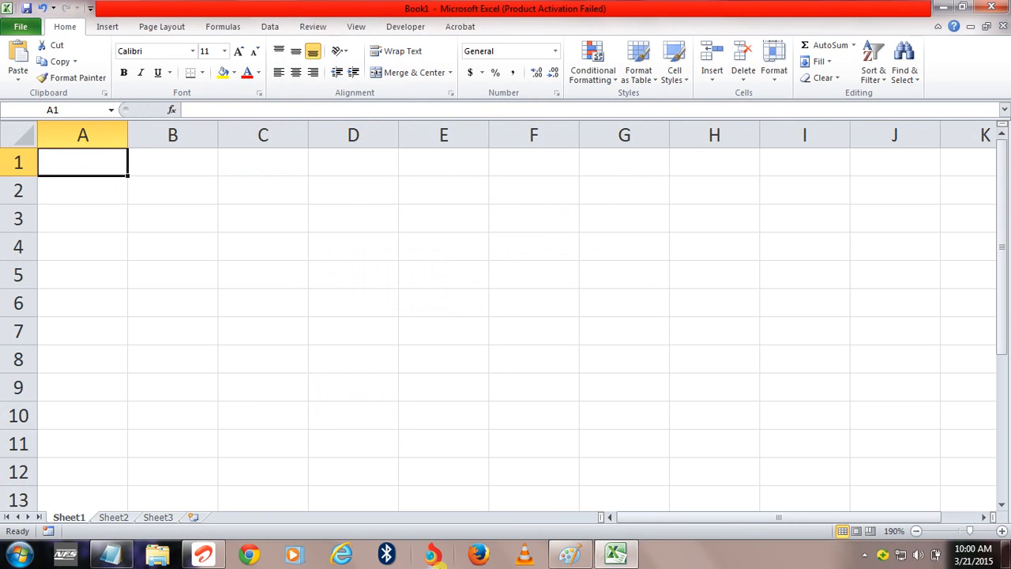
double_click(396, 7)
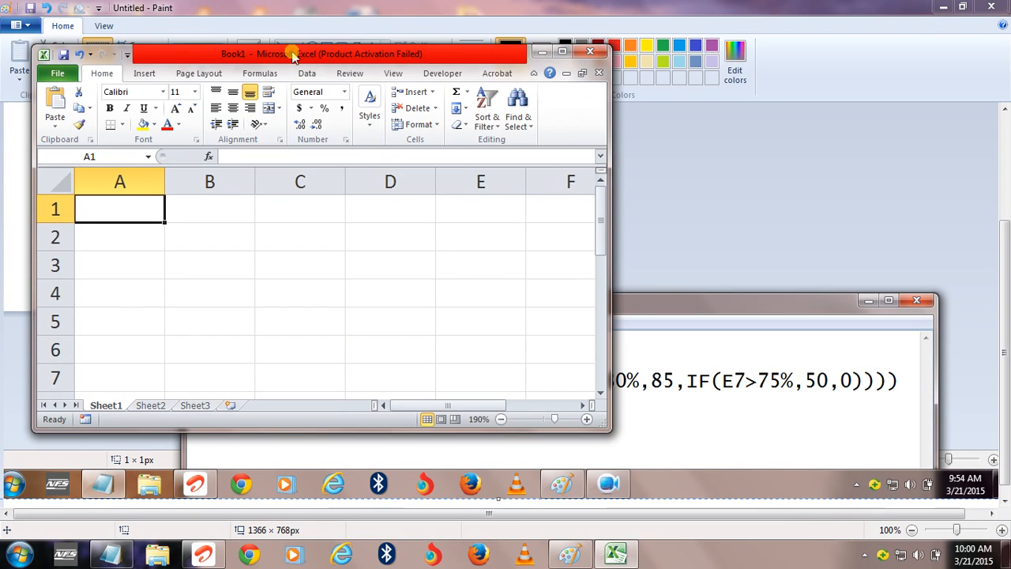
mouse_move(292, 55)
mouse_down()
mouse_move(621, 32)
mouse_move(567, 49)
mouse_up()
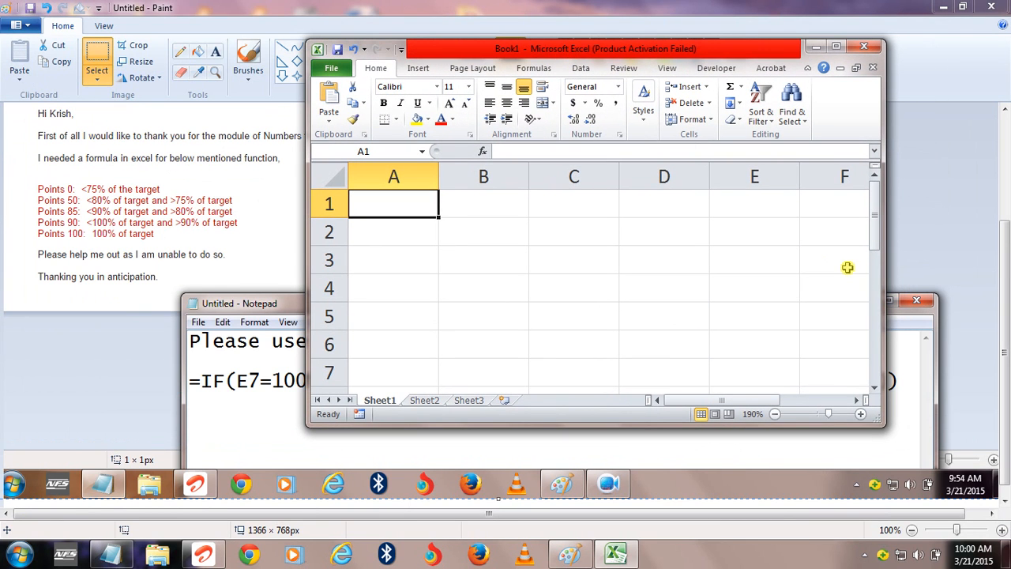
drag(883, 425, 993, 510)
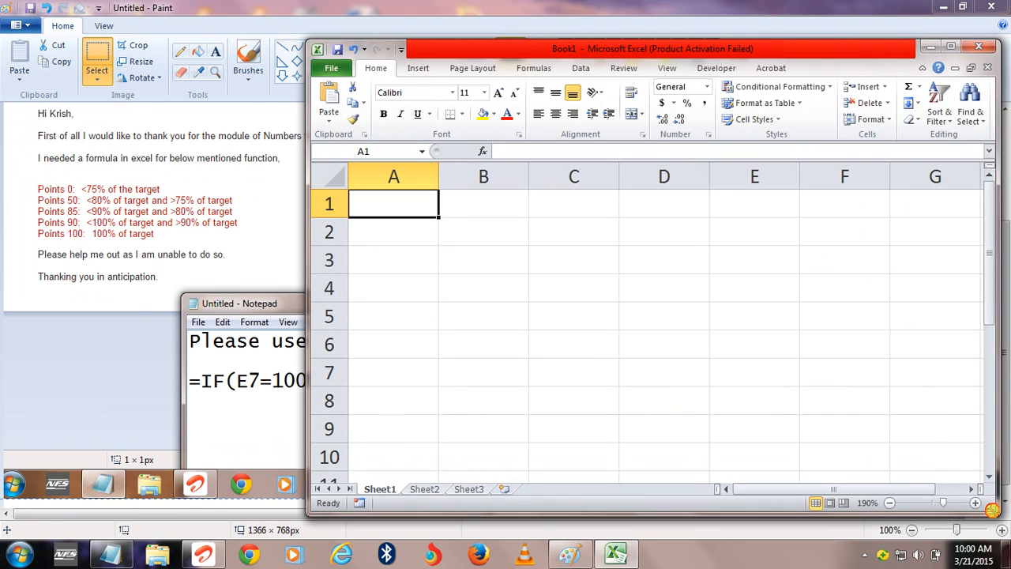
Enter 100% in cell B2 of the blank sheet
click(458, 236)
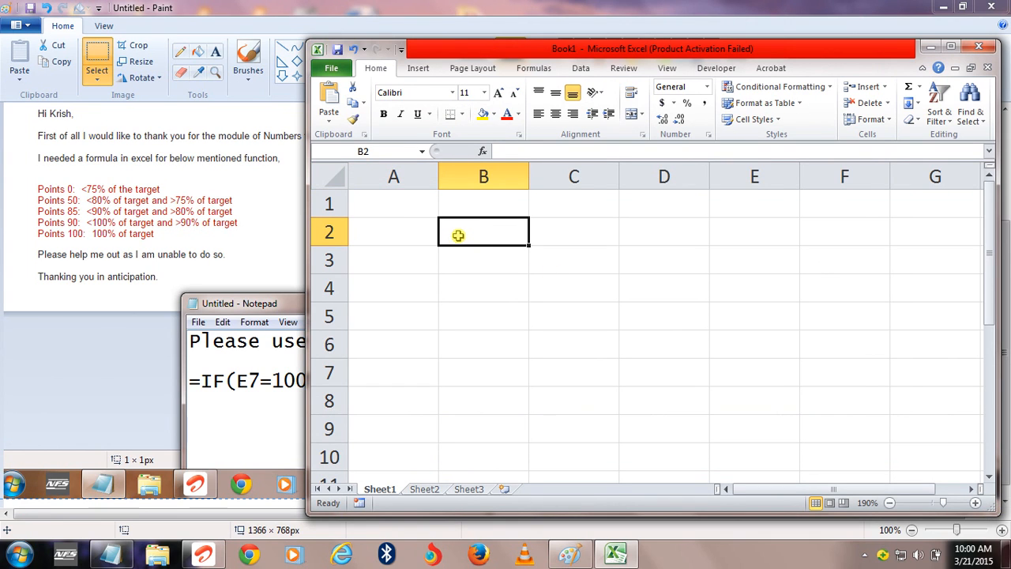
text(100%)
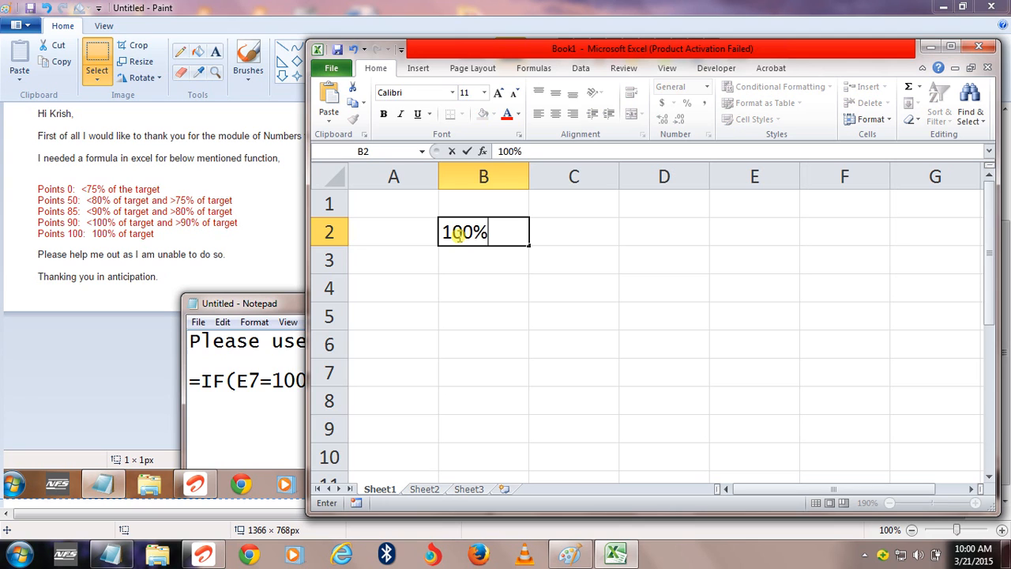
key(Return)
Start a formula in cell B3 and shorten the Excel window to reveal the reference formula below it
text(=)
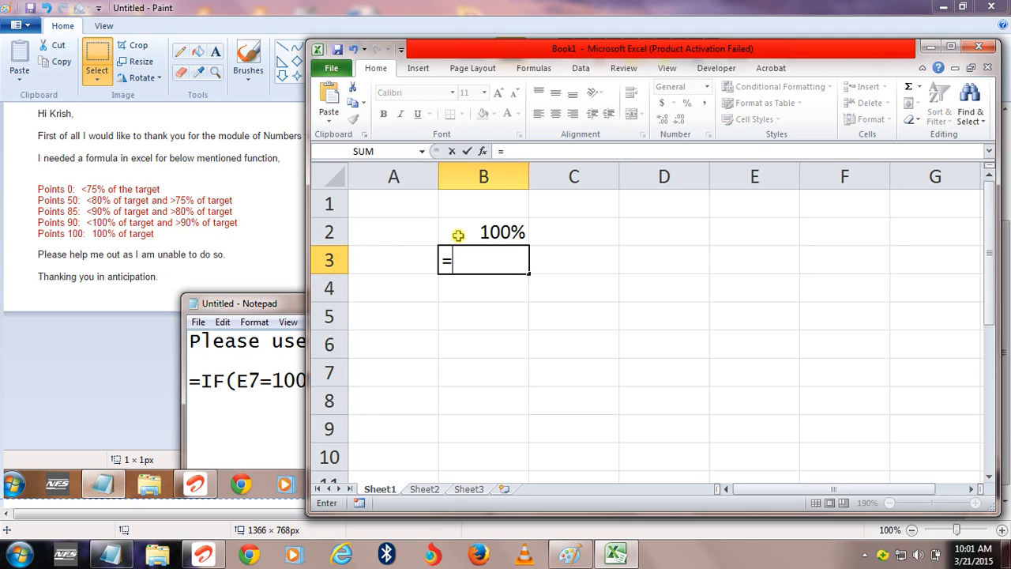
click(245, 310)
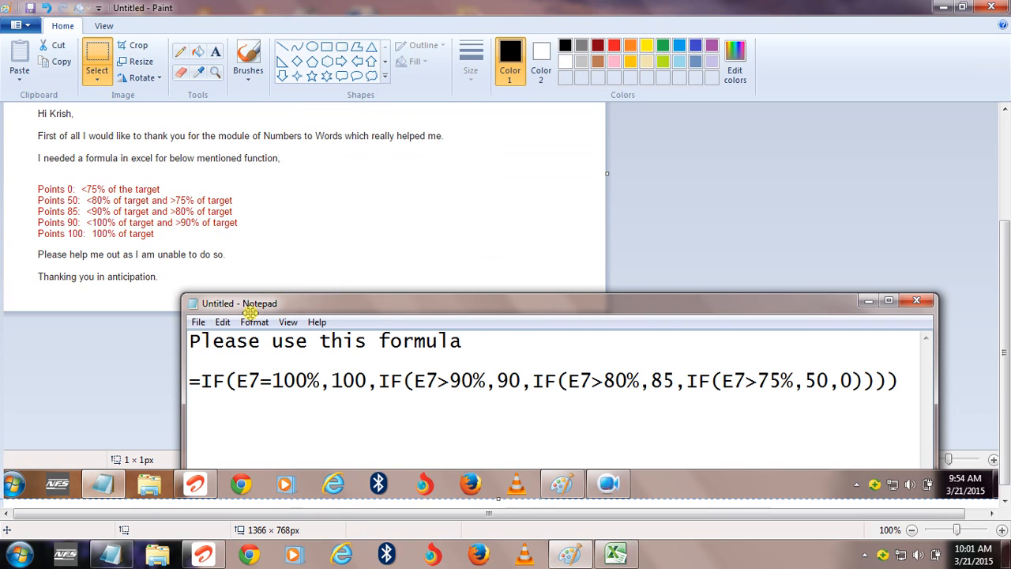
key(alt+Tab)
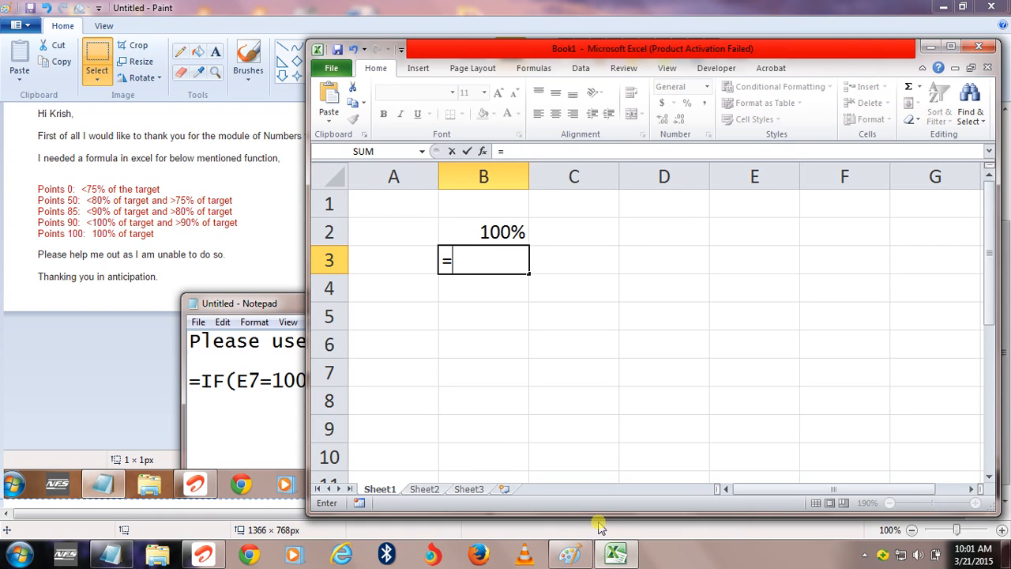
drag(598, 516, 598, 357)
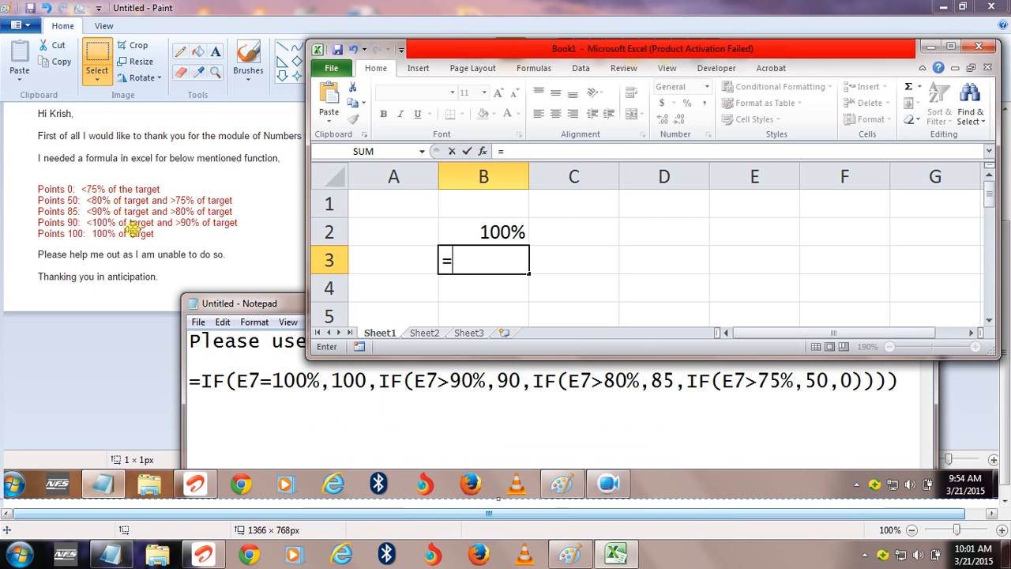
Add an IF to the B3 formula returning 100 when B2=100%, and begin a nested IF as its false value
text(if()
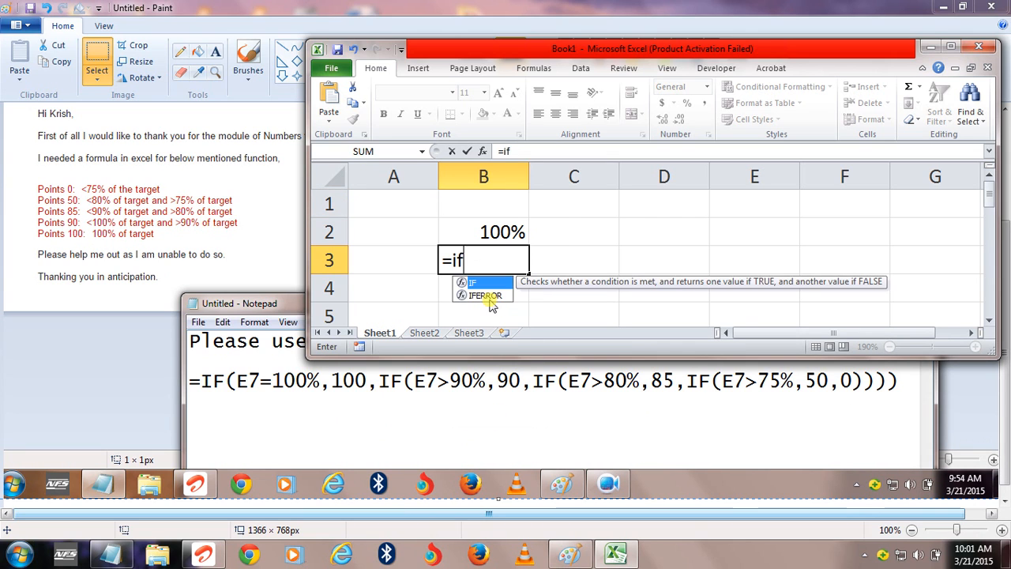
click(505, 230)
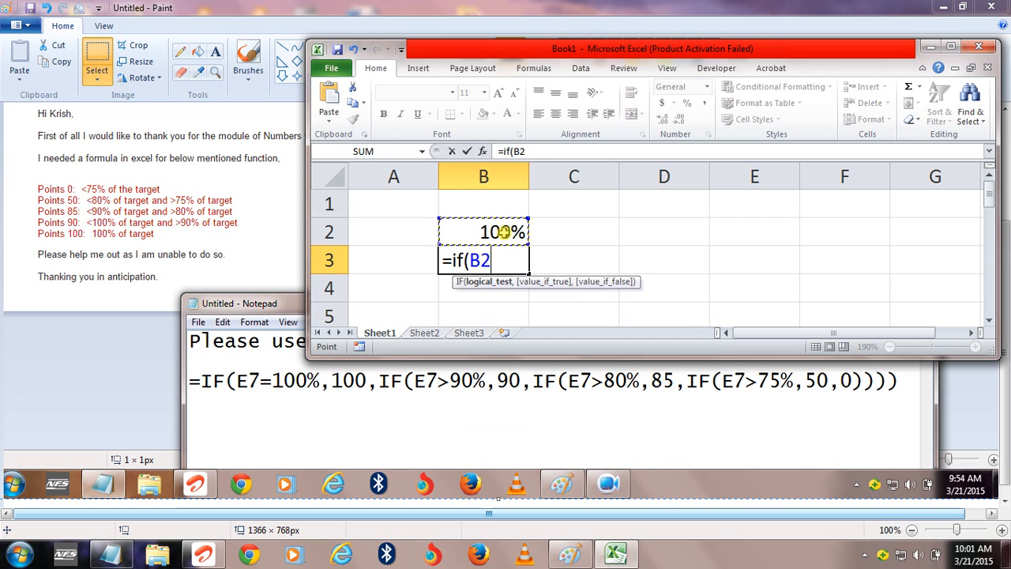
text(=10)
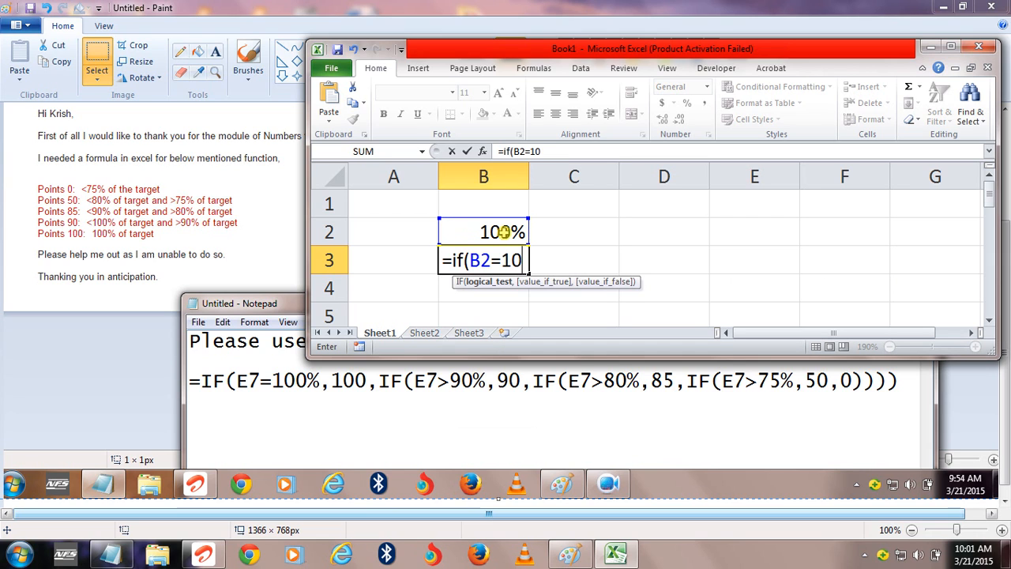
text(0%,)
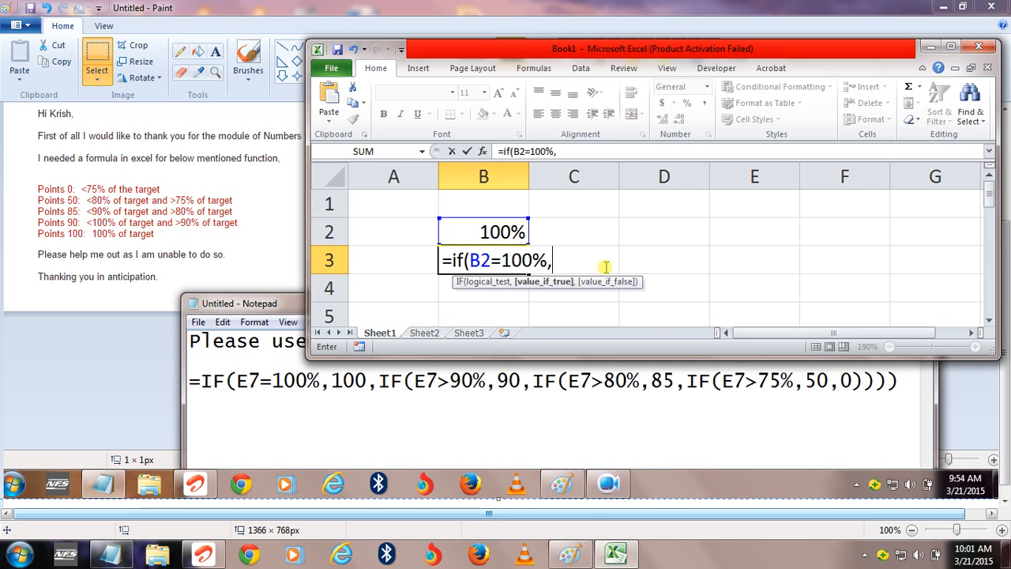
text(100)
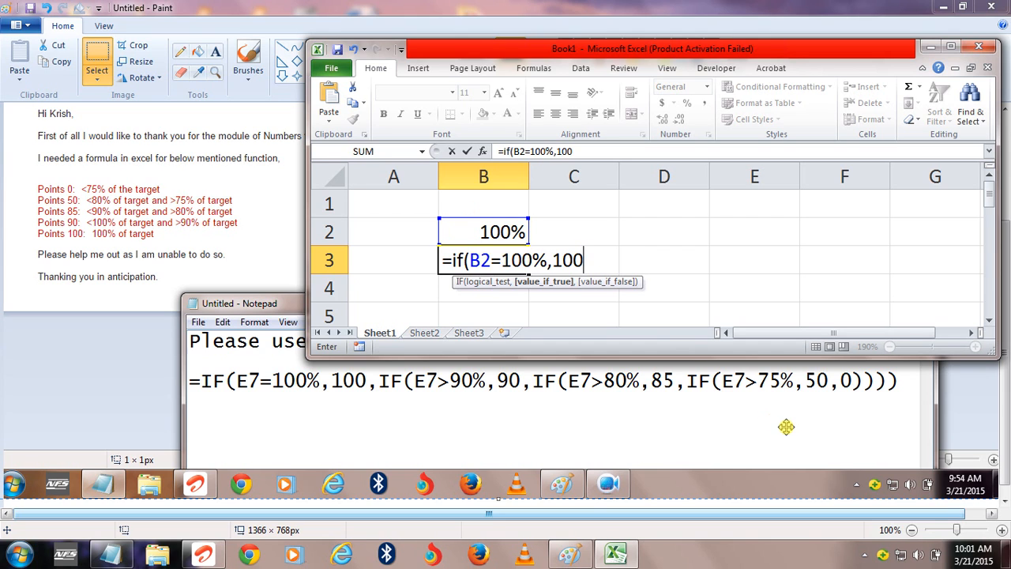
text(,)
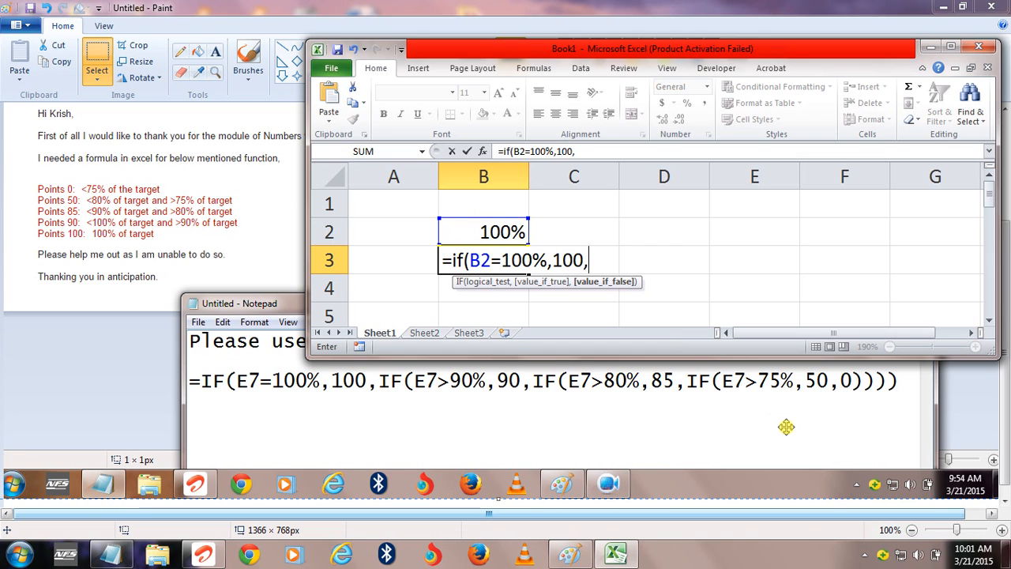
text(if)
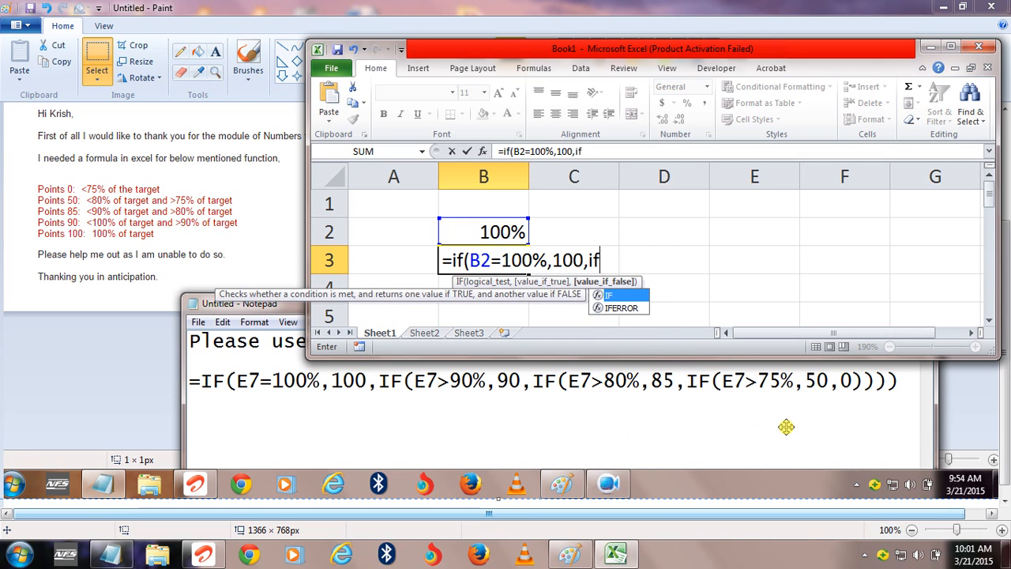
key(Escape)
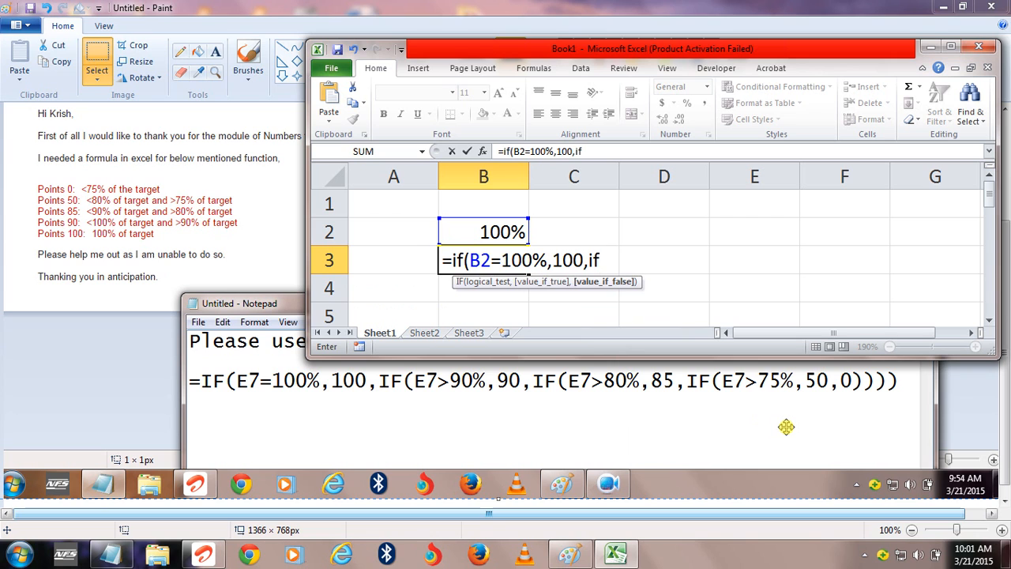
click(865, 557)
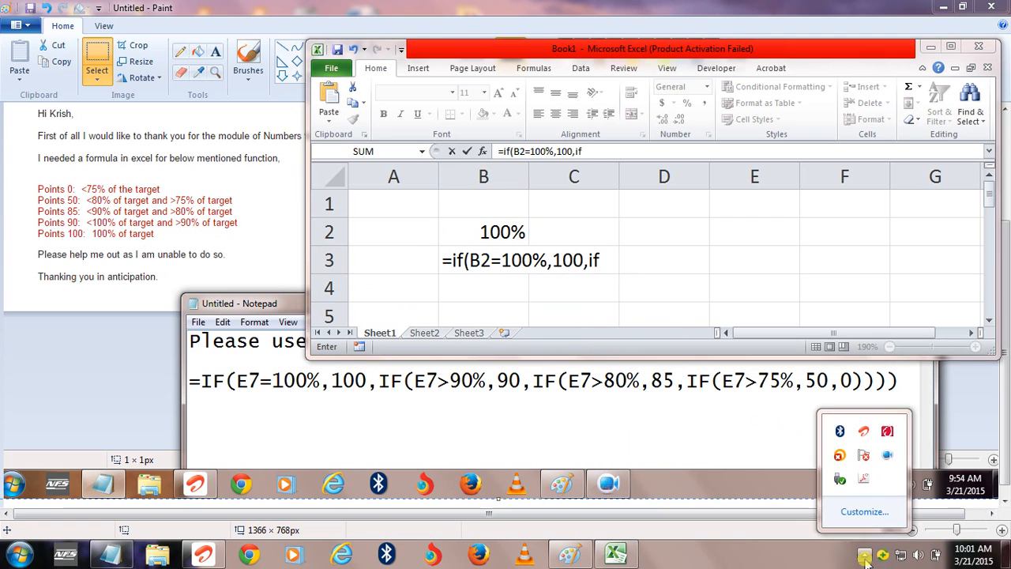
right_click(888, 462)
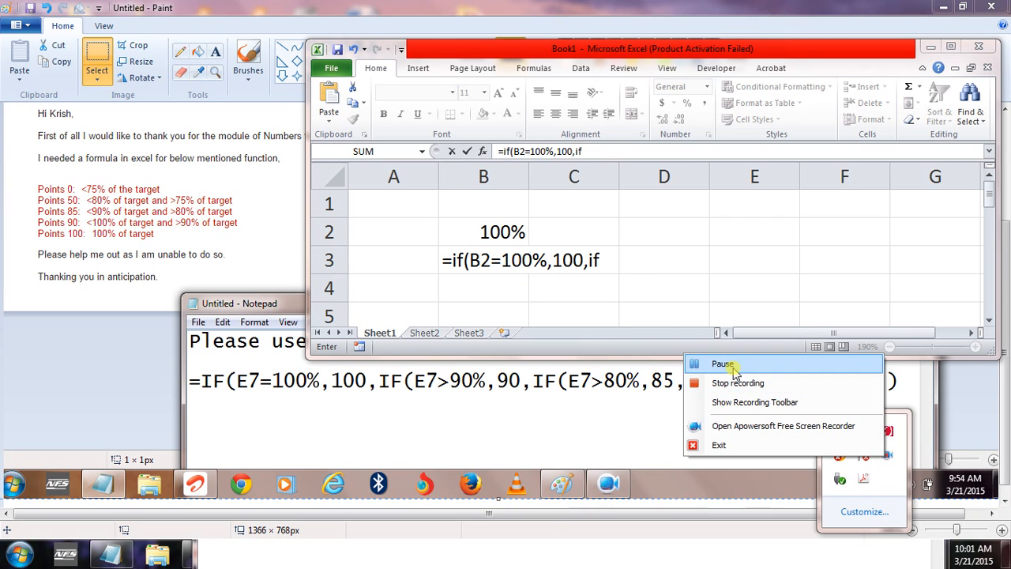
click(723, 364)
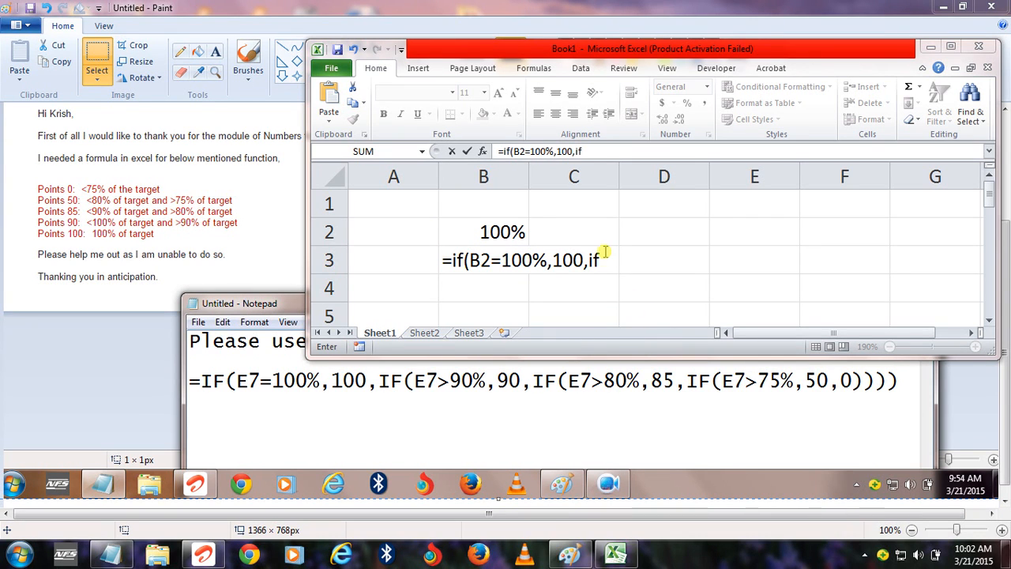
Continue the nested IF in B3 with the condition B2>90% and 90 as its true value
click(604, 260)
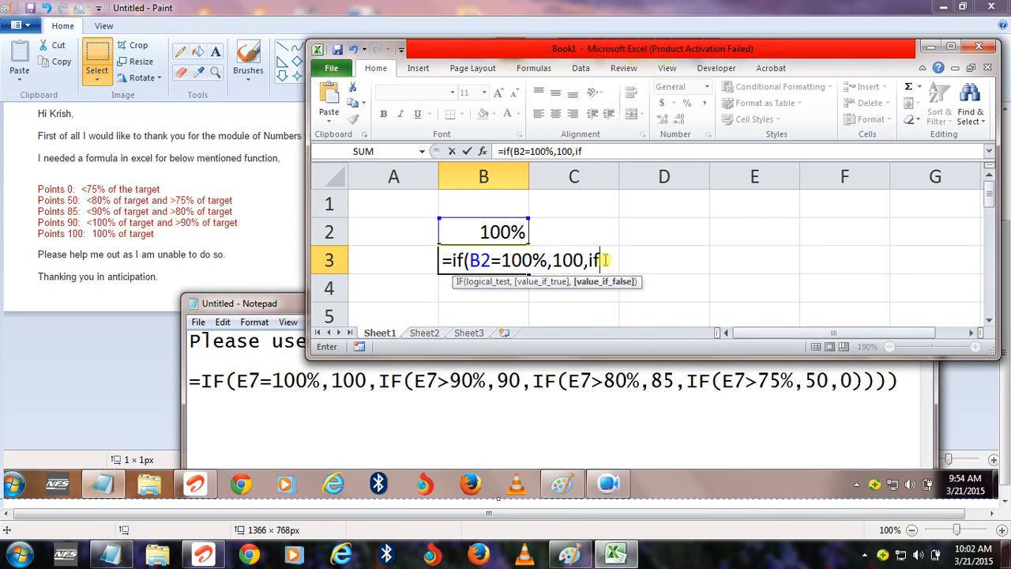
text(()
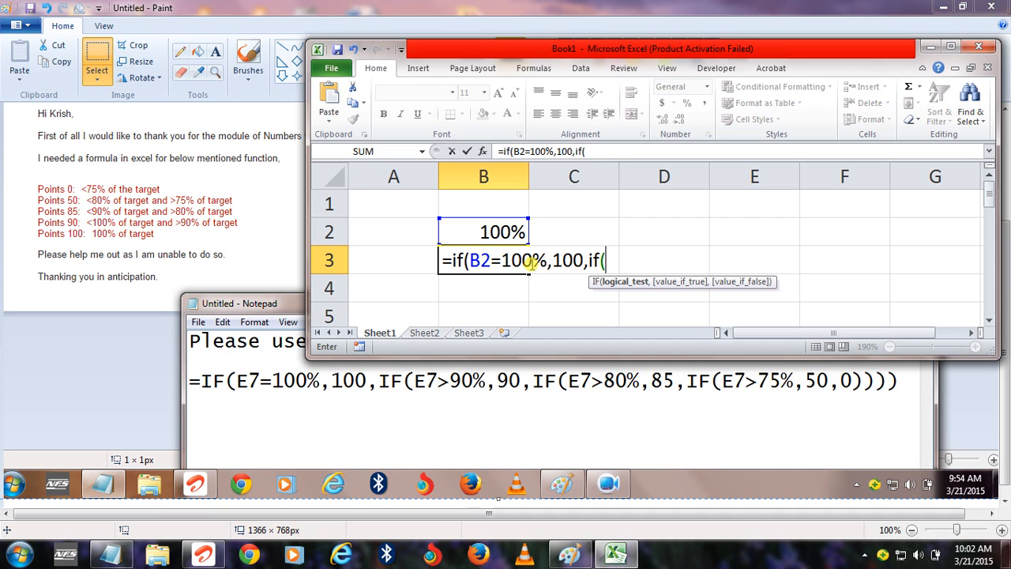
click(491, 230)
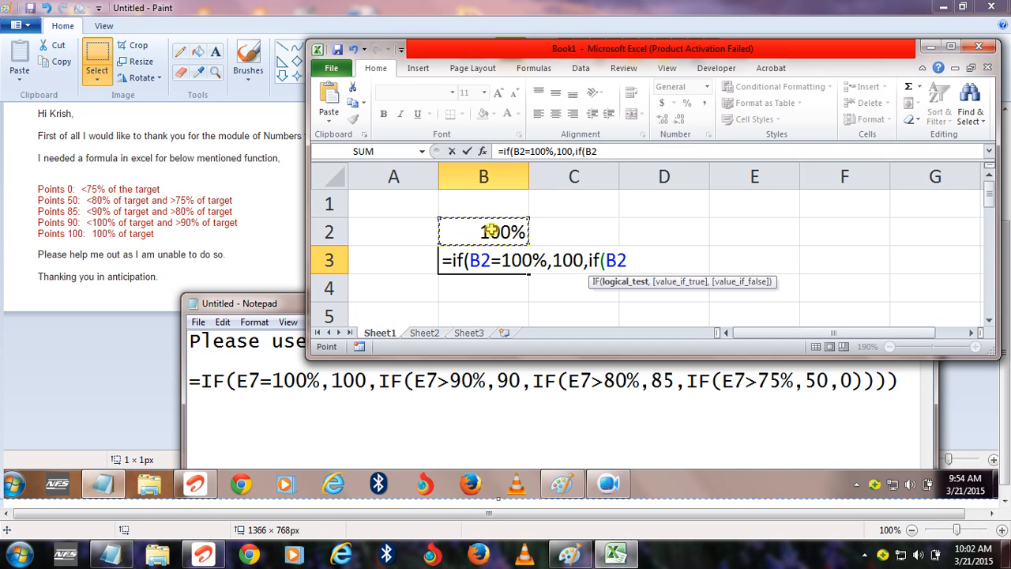
text(>90%)
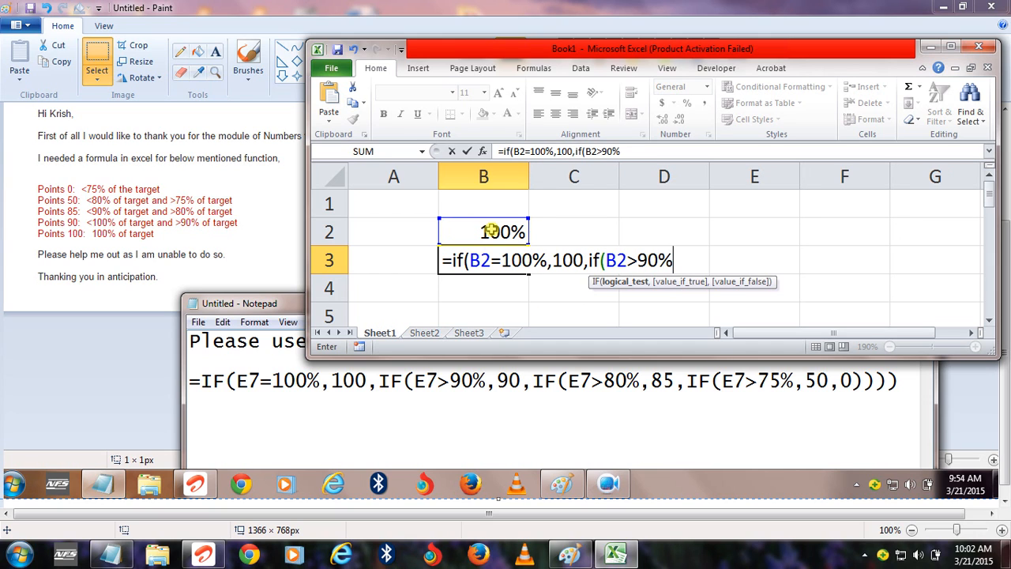
text(,)
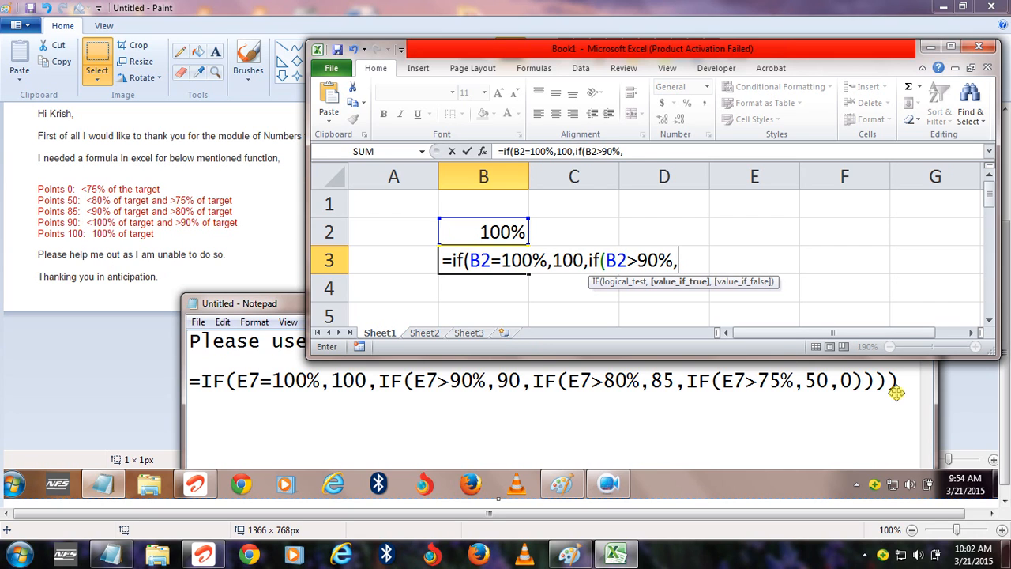
text(90)
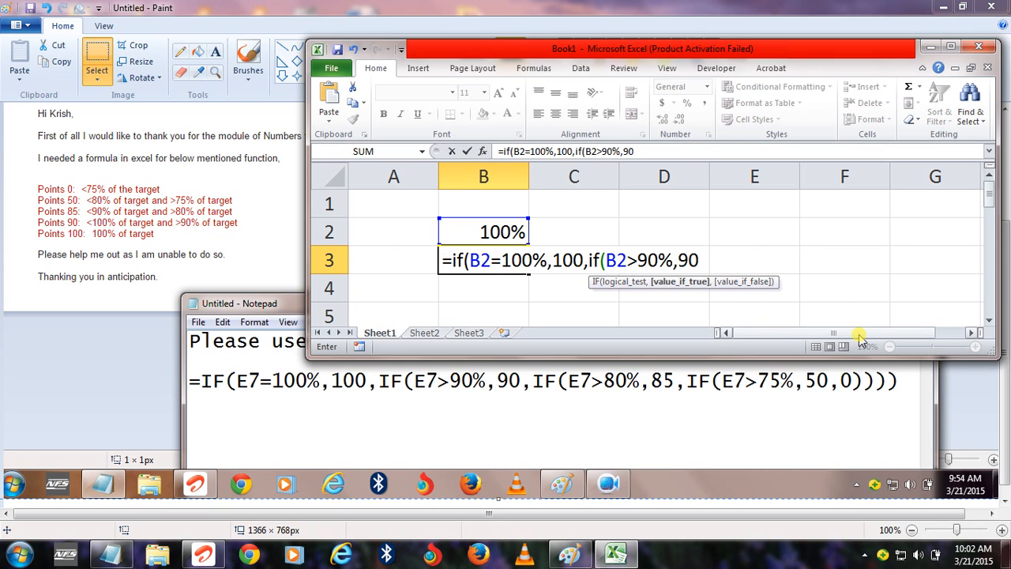
text(,)
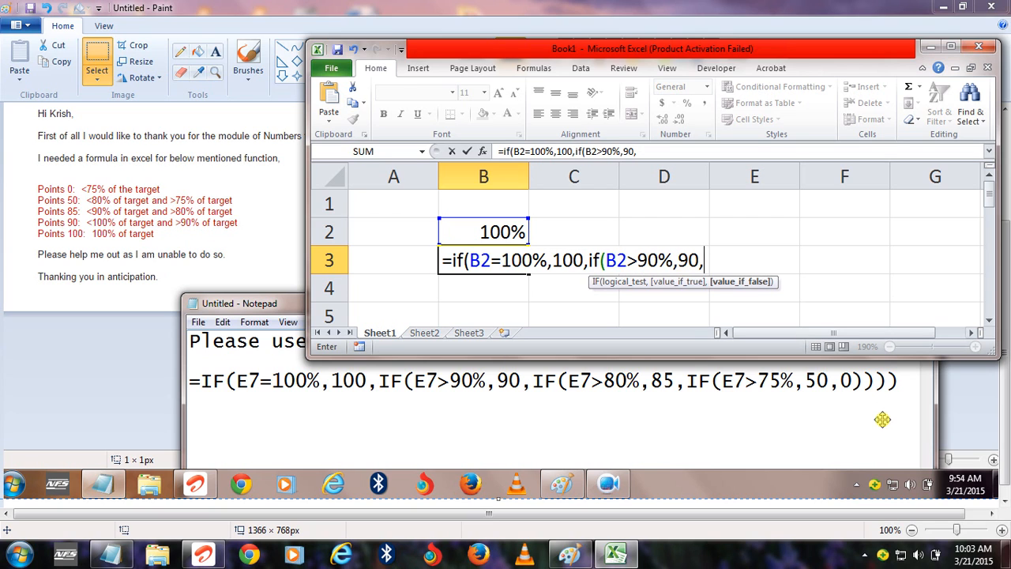
Nest a third IF in the B3 formula with the condition B2>80% and 85 as its true value
text(if)
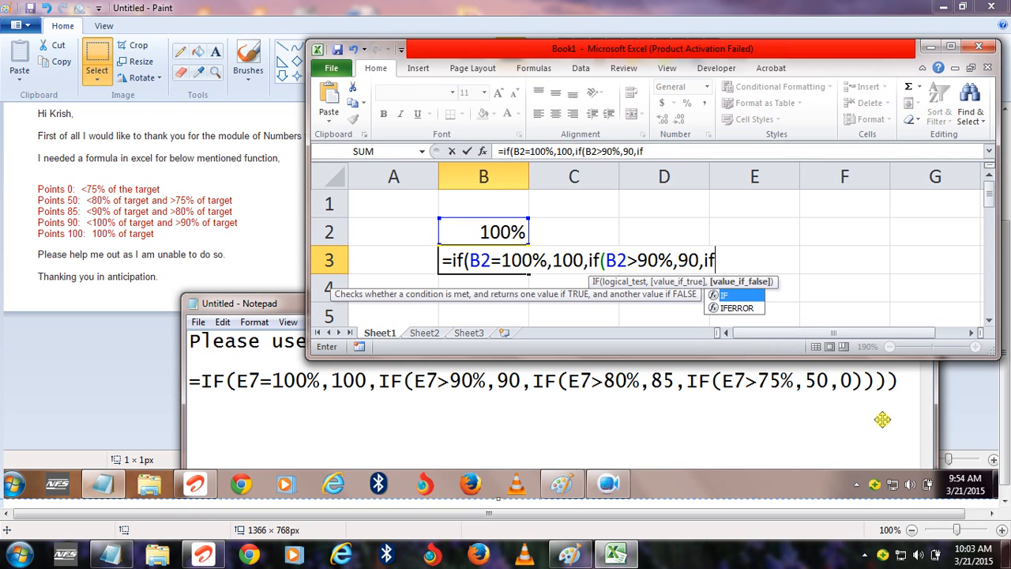
text(()
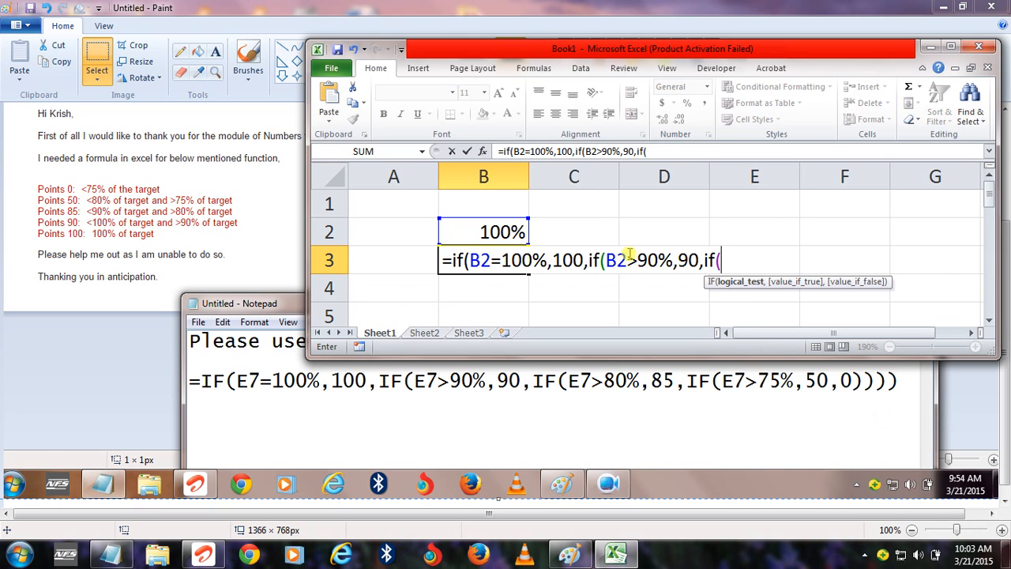
click(484, 232)
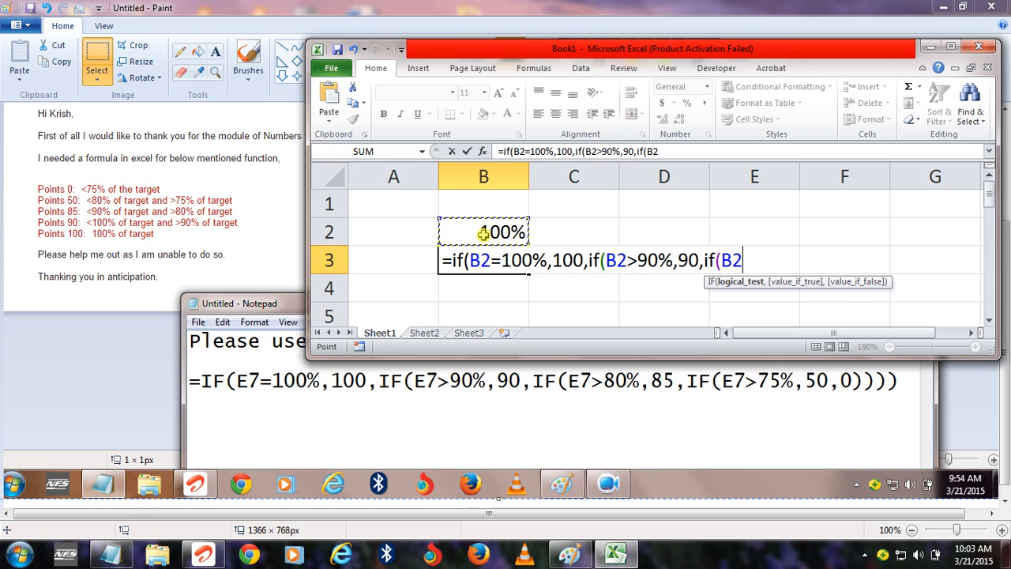
text(>)
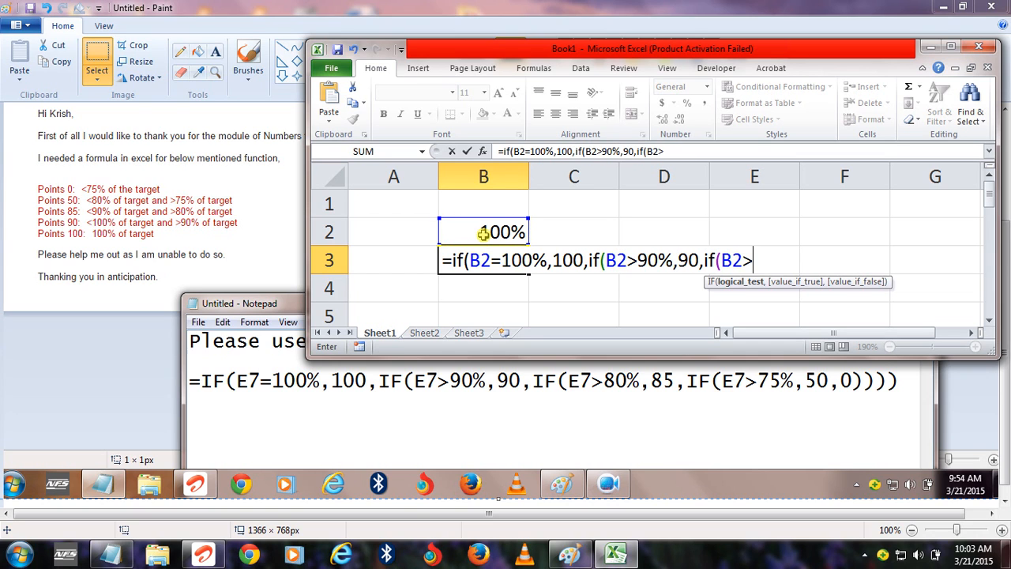
text(80%)
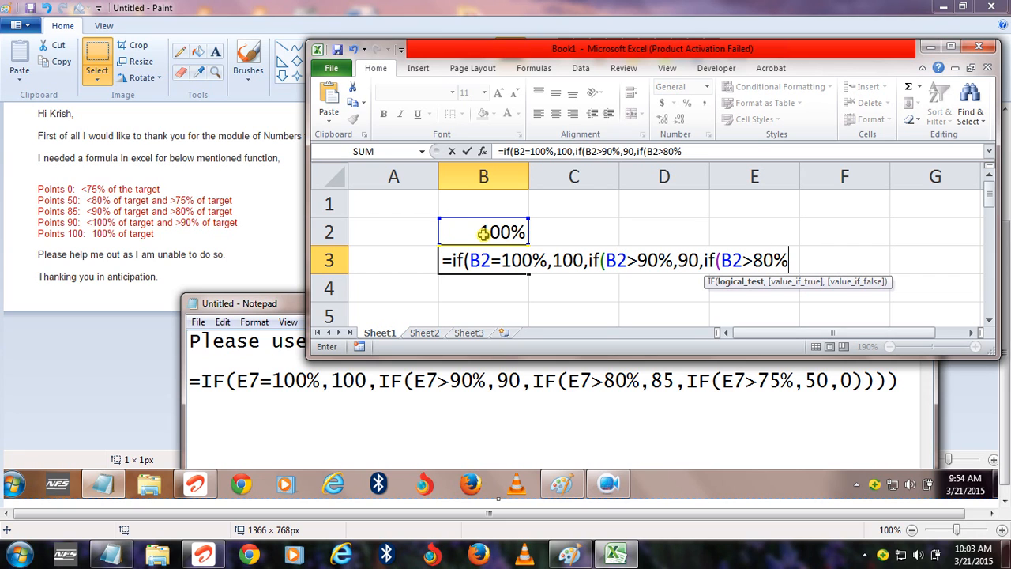
text(,)
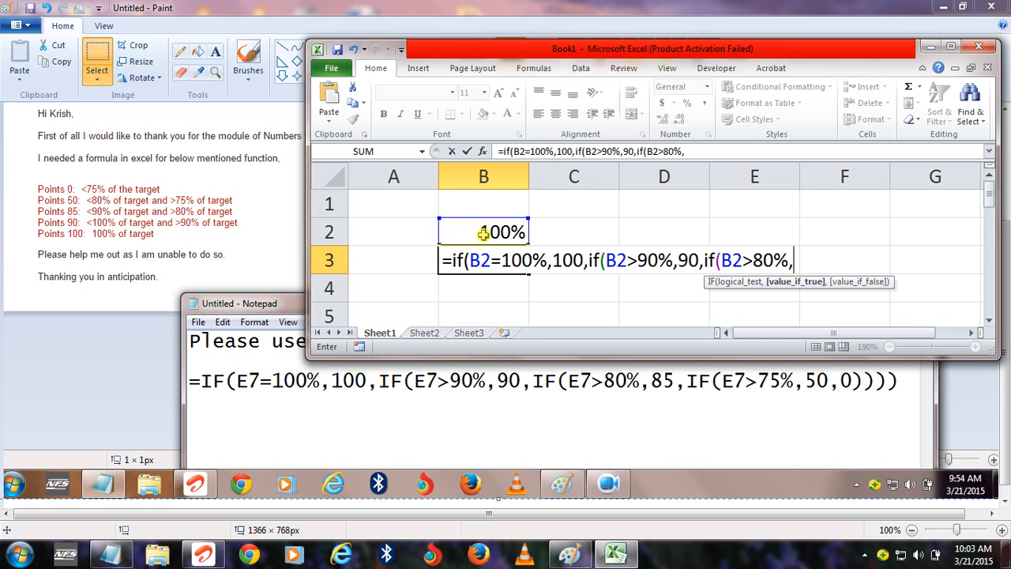
text(85)
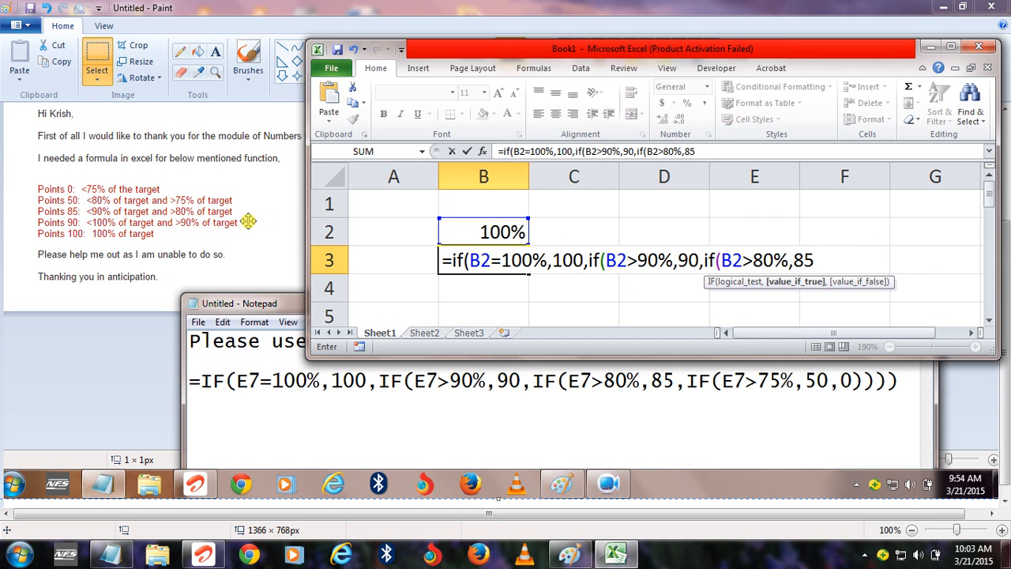
Nest a fourth IF in the B3 formula with the condition B2>75% and 50 as its true value
text(,)
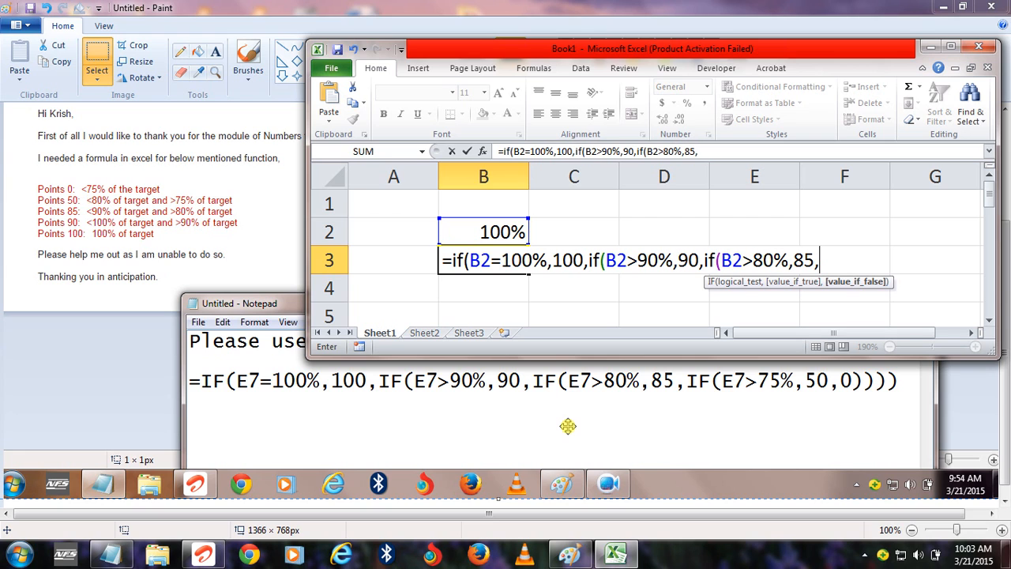
text(if()
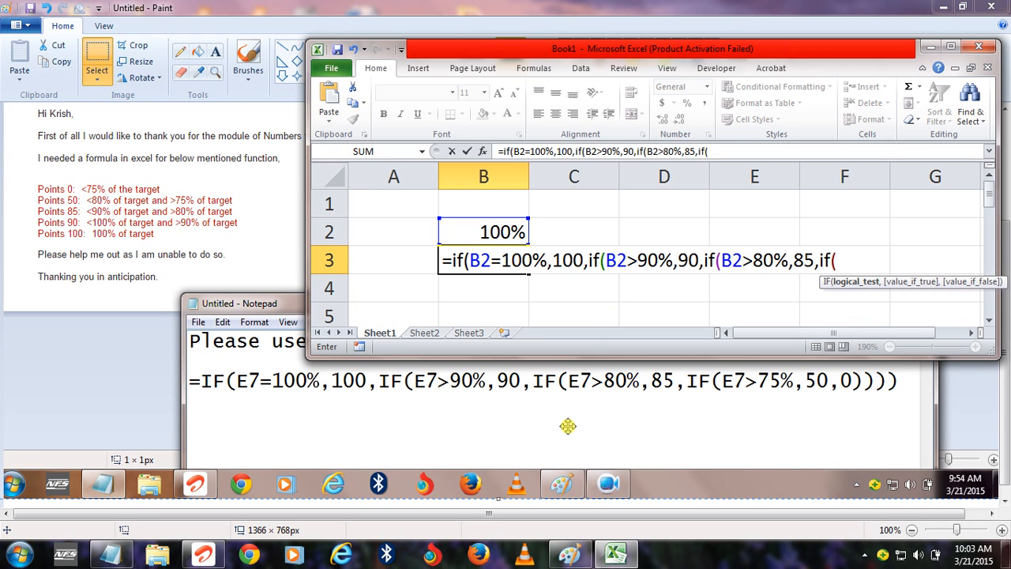
click(502, 231)
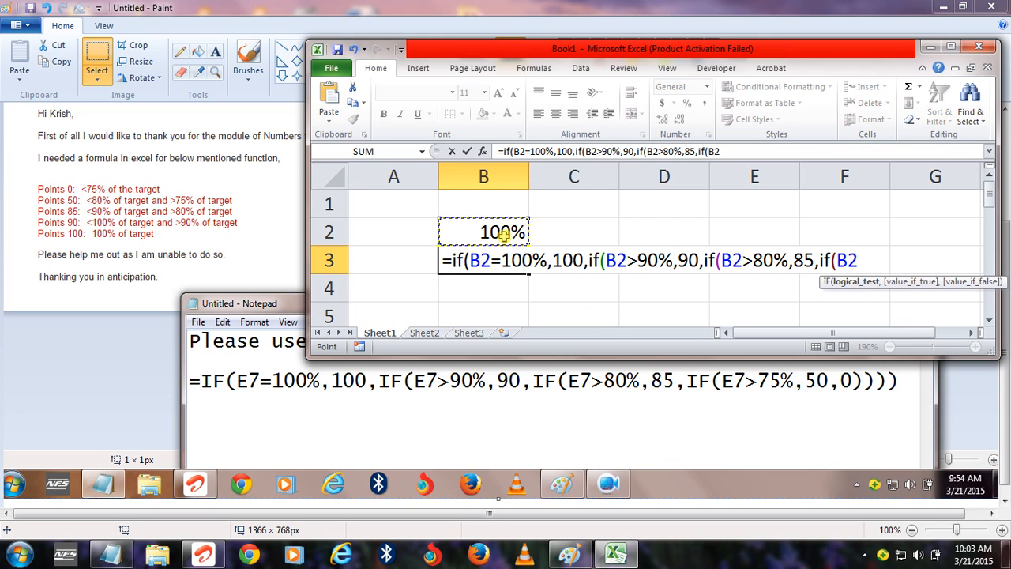
text(>75%,)
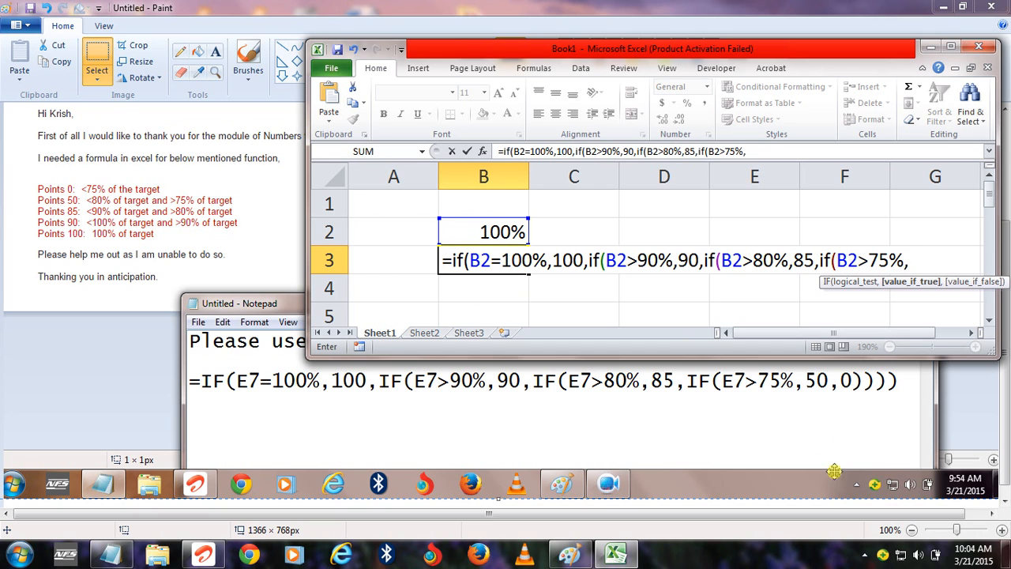
text(50)
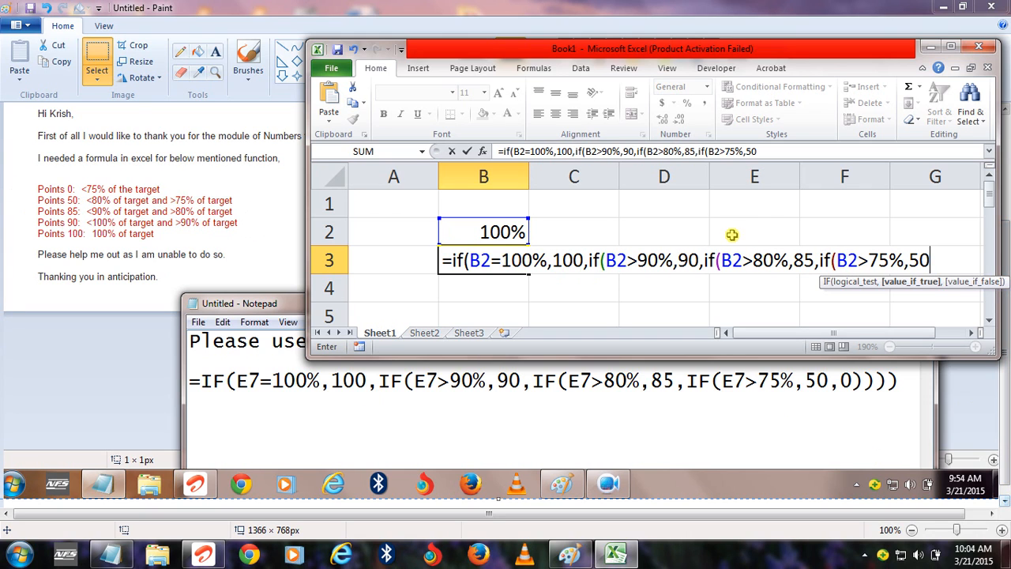
Complete the B3 formula with 0 as the final false value, accepting the proposed closing-parenthesis correction, and check the entered formula
text(,)
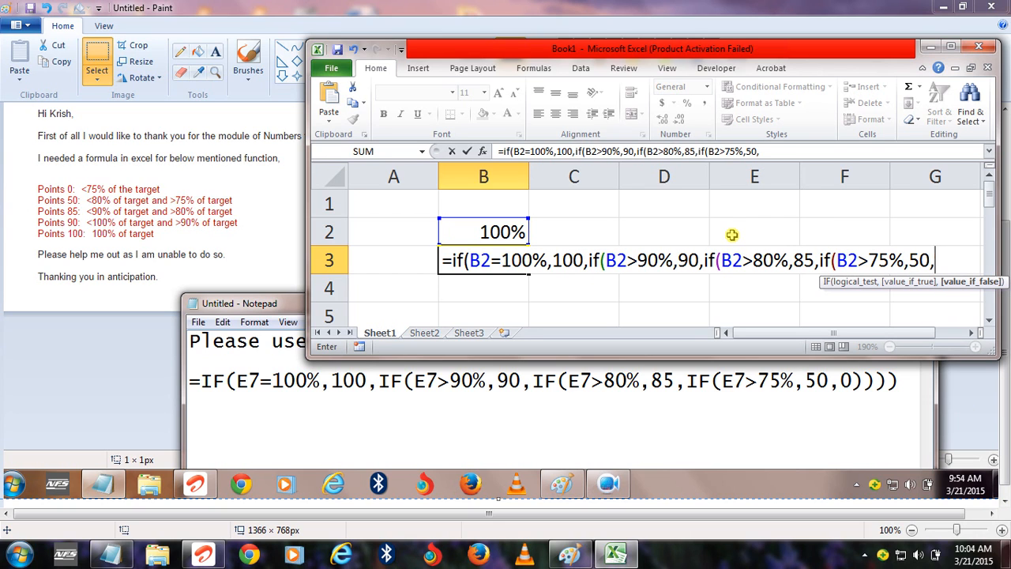
text(0)
text())
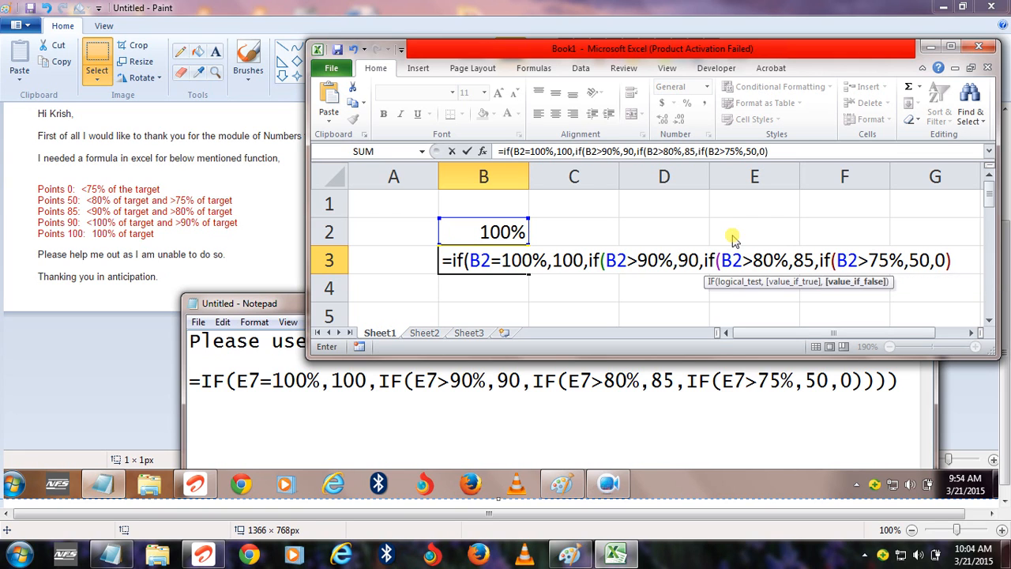
key(Return)
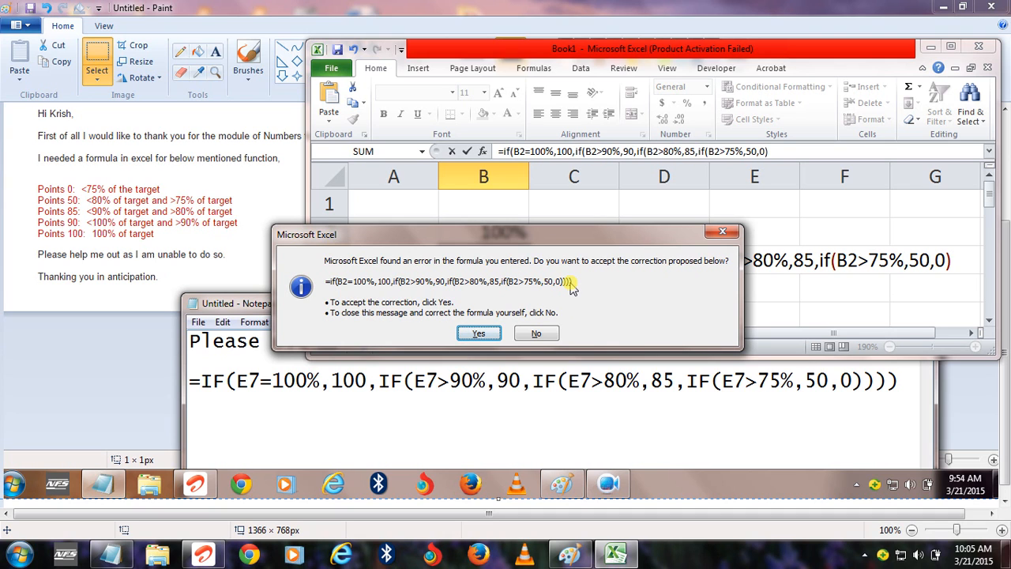
drag(571, 235, 648, 308)
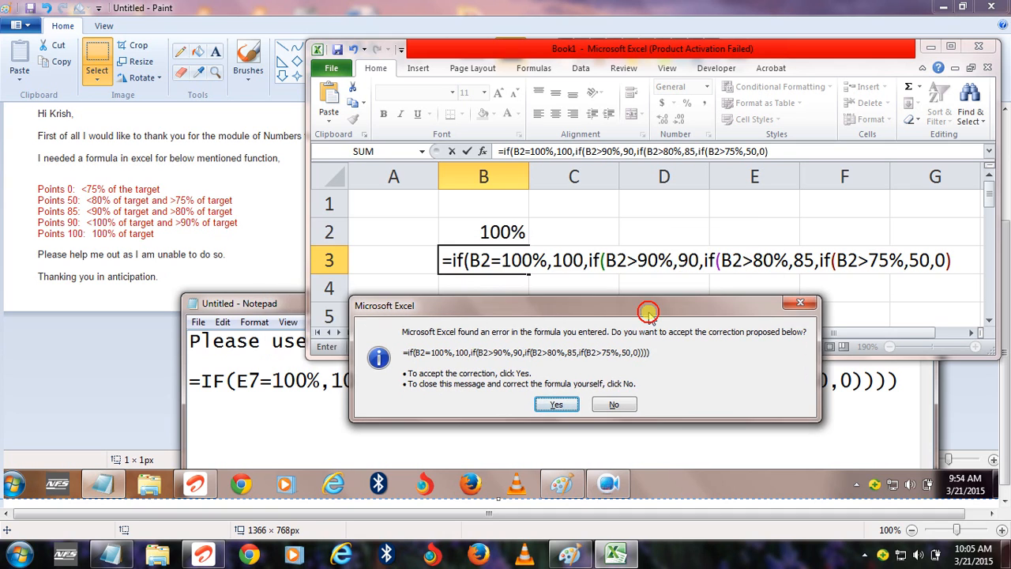
click(557, 404)
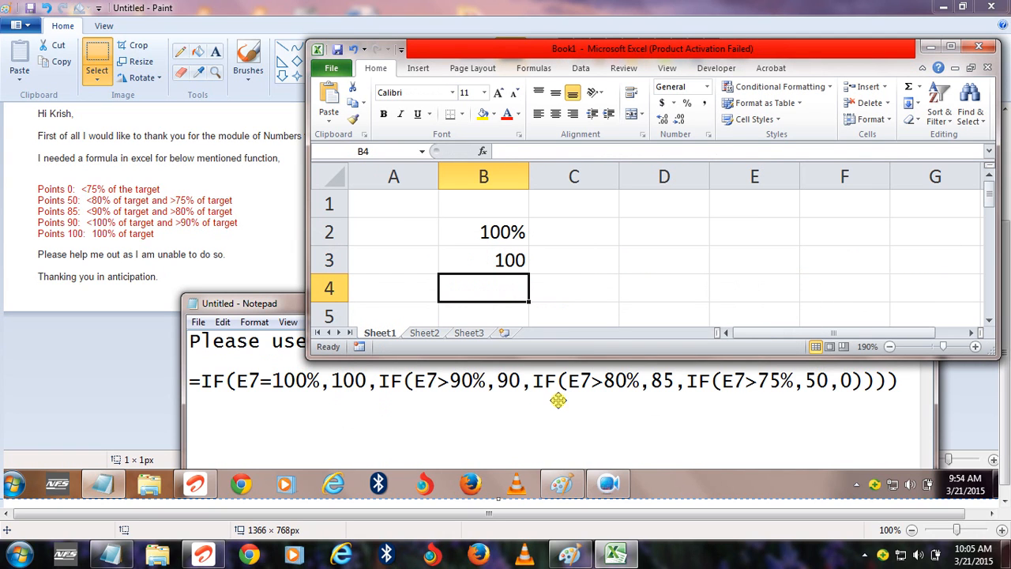
click(498, 263)
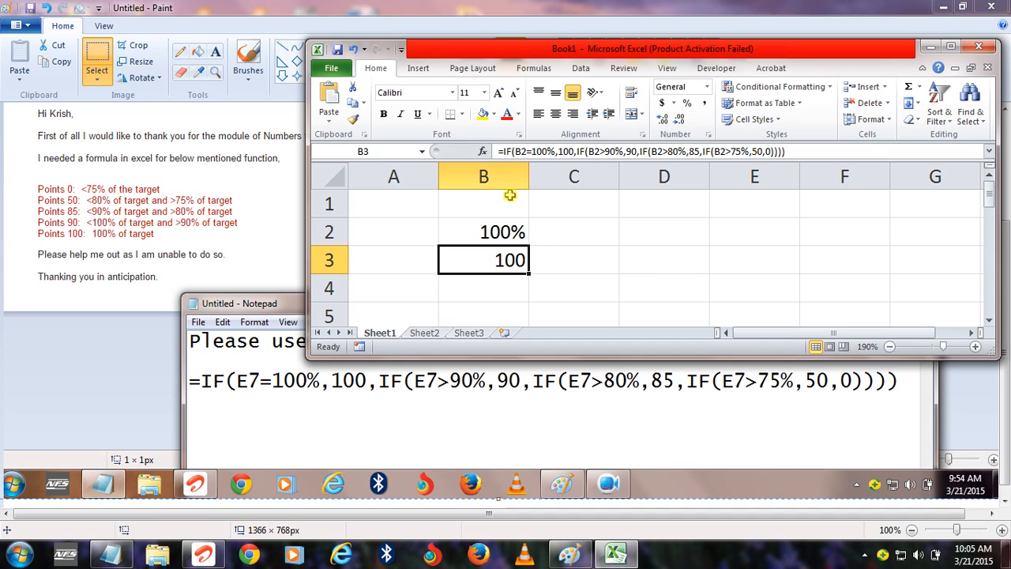
click(504, 240)
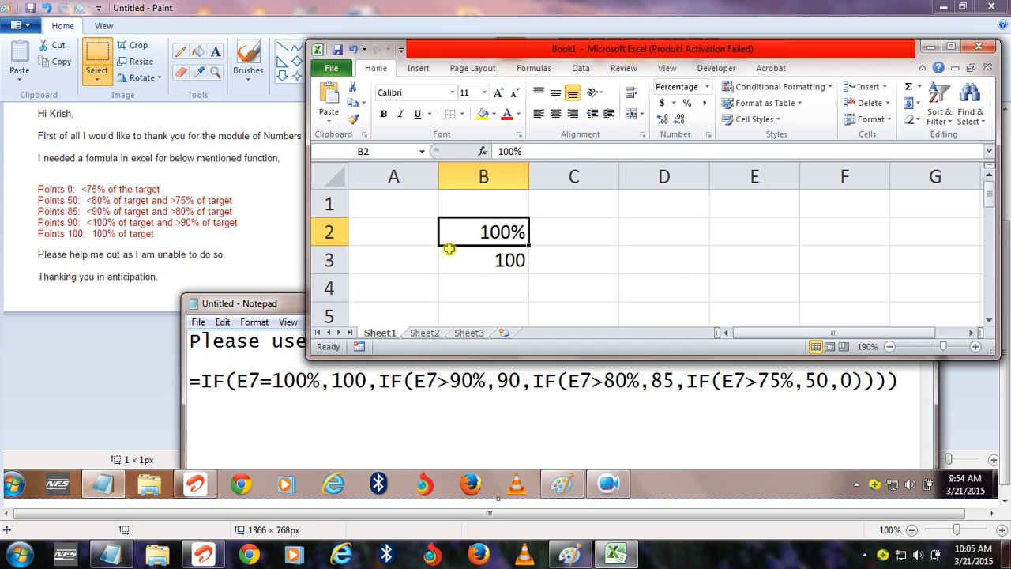
Label the two rows by entering % in cell A2 and Points in cell A3
click(392, 231)
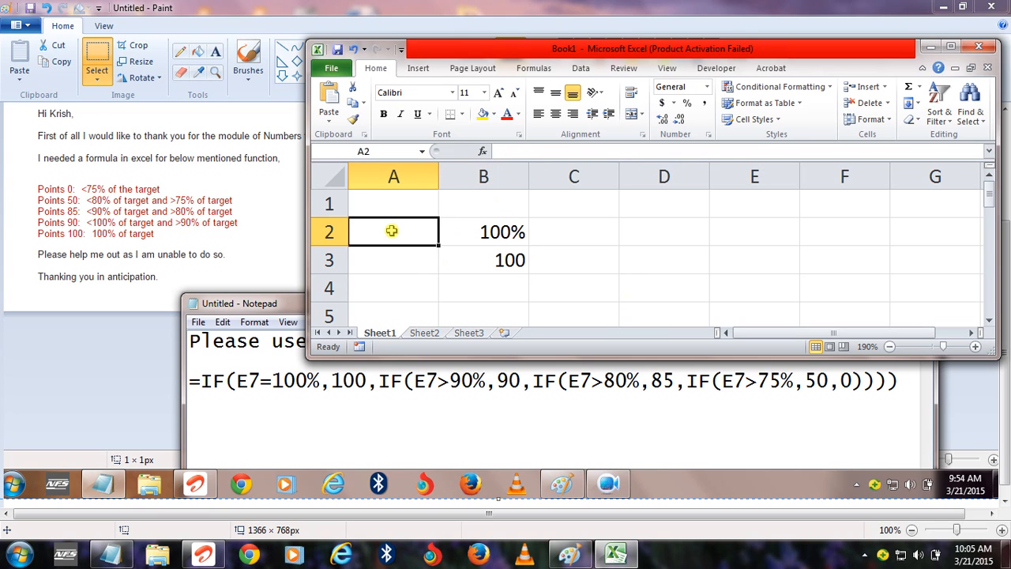
text(pe)
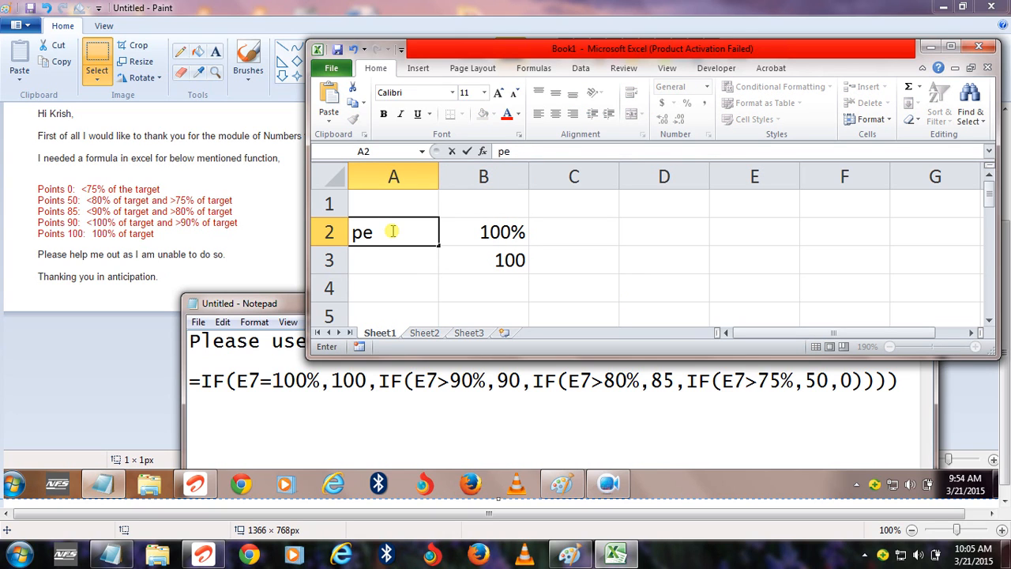
key(BackSpace)
key(BackSpace)
text(%)
key(Return)
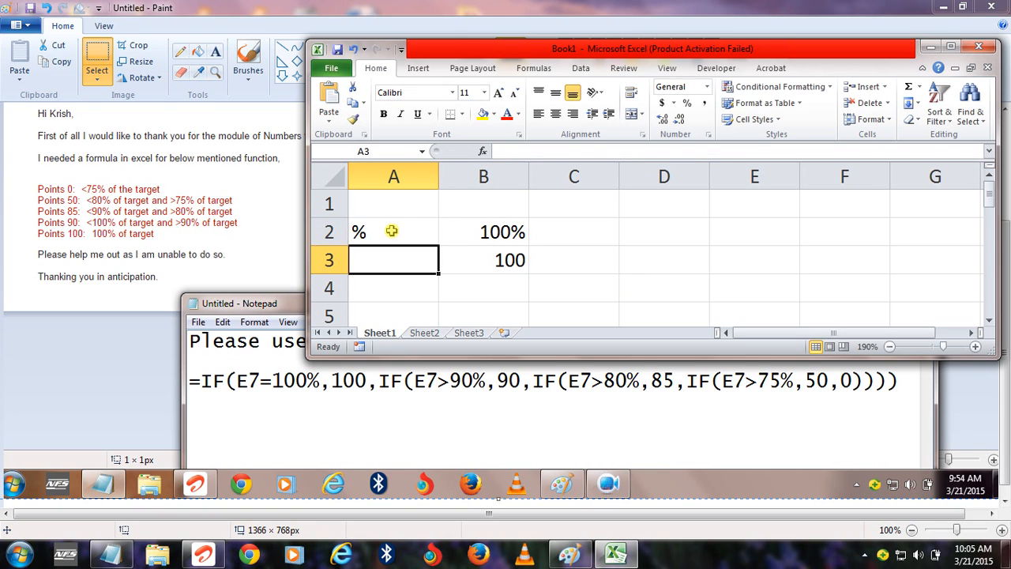
text(Points)
key(Return)
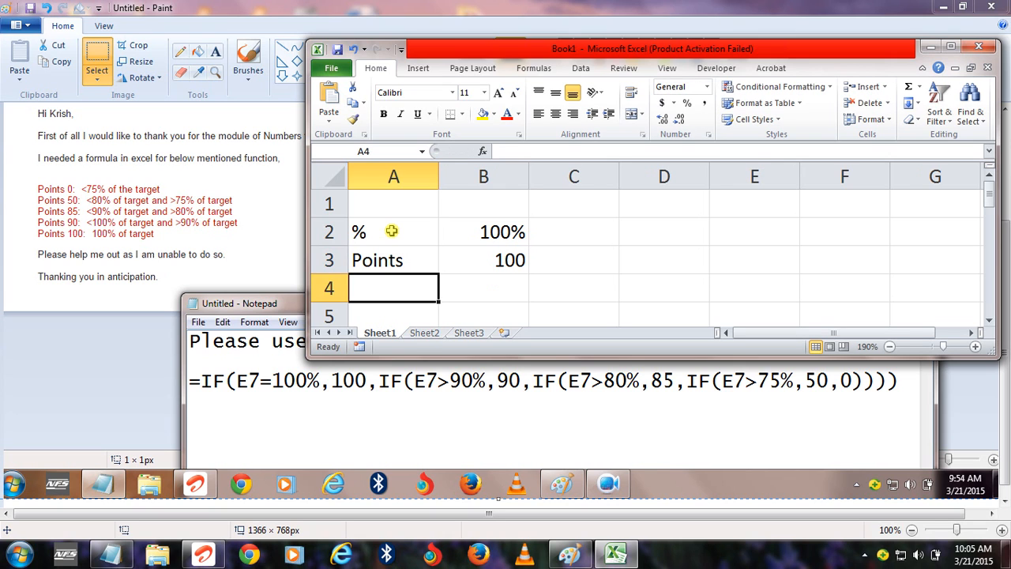
Test the points formula by setting the percentage in B2 to 0%
key(Up)
key(Up)
key(Right)
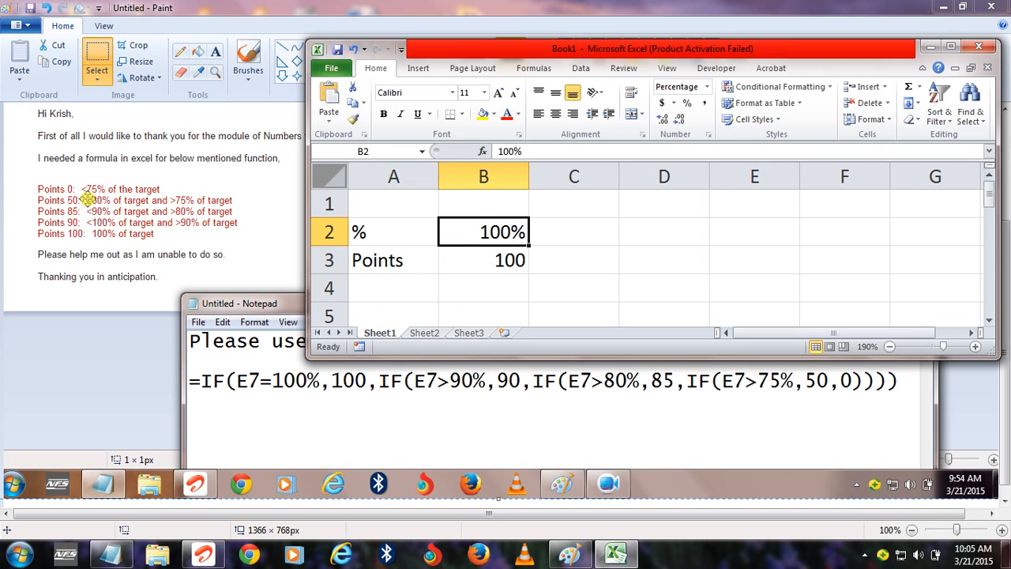
text(0)
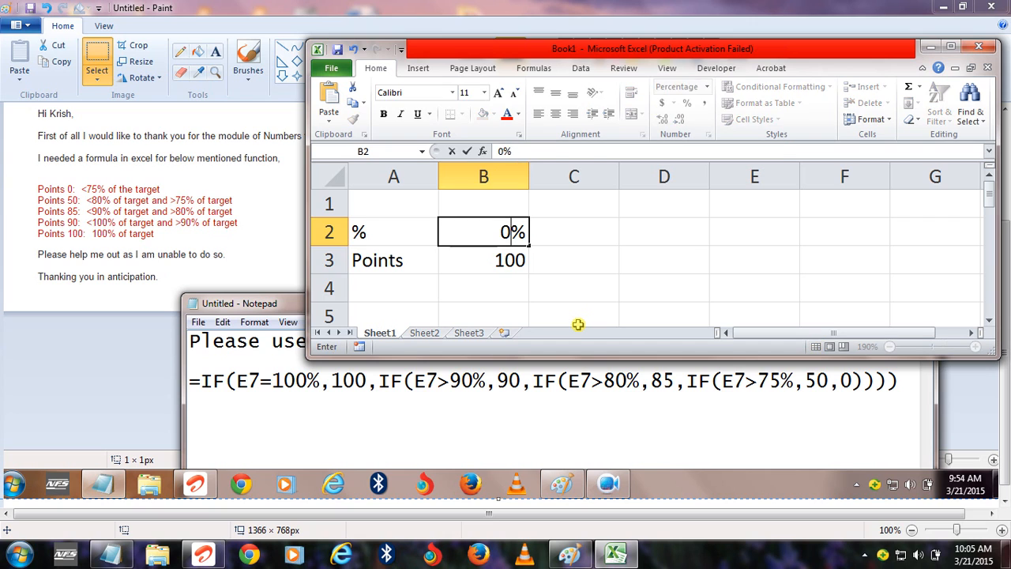
key(Return)
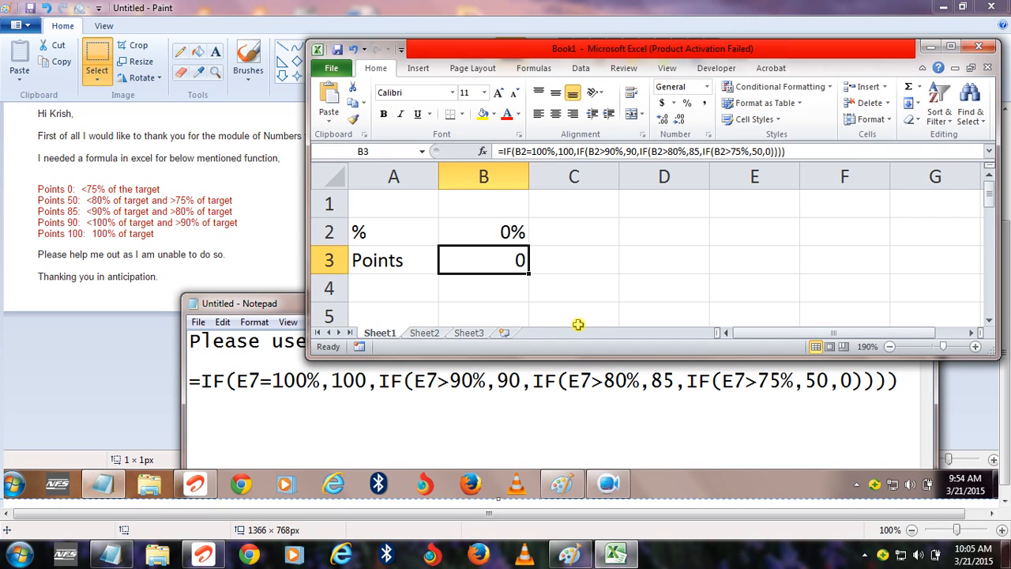
Test the 75% threshold of the points formula by entering 75% and 74% in B2
key(Up)
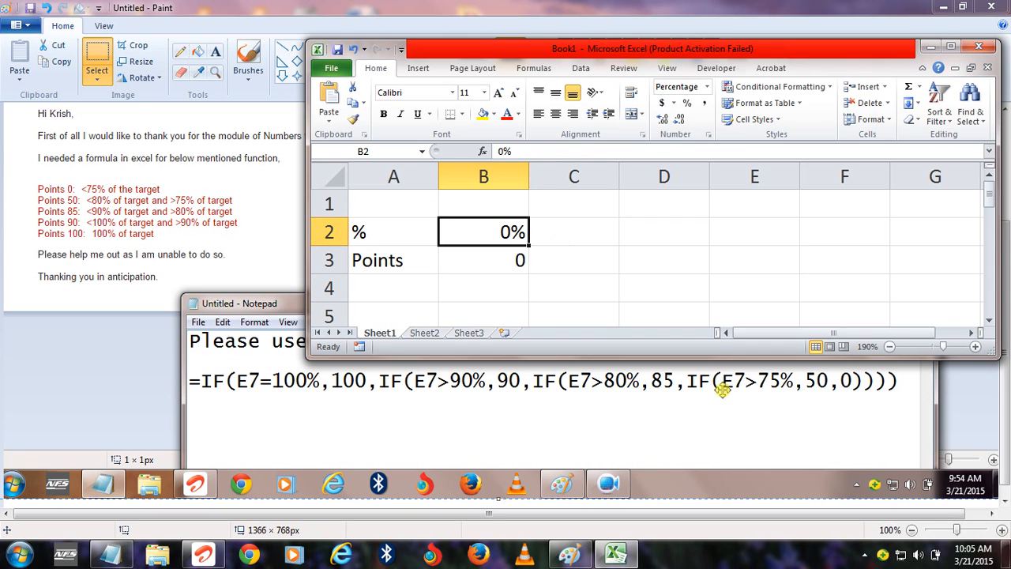
text(75)
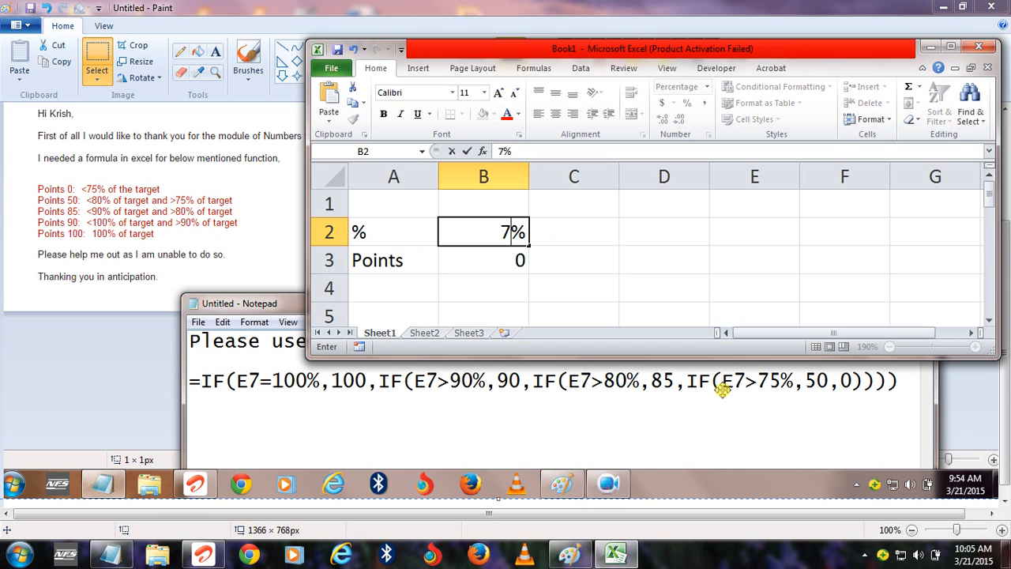
key(Return)
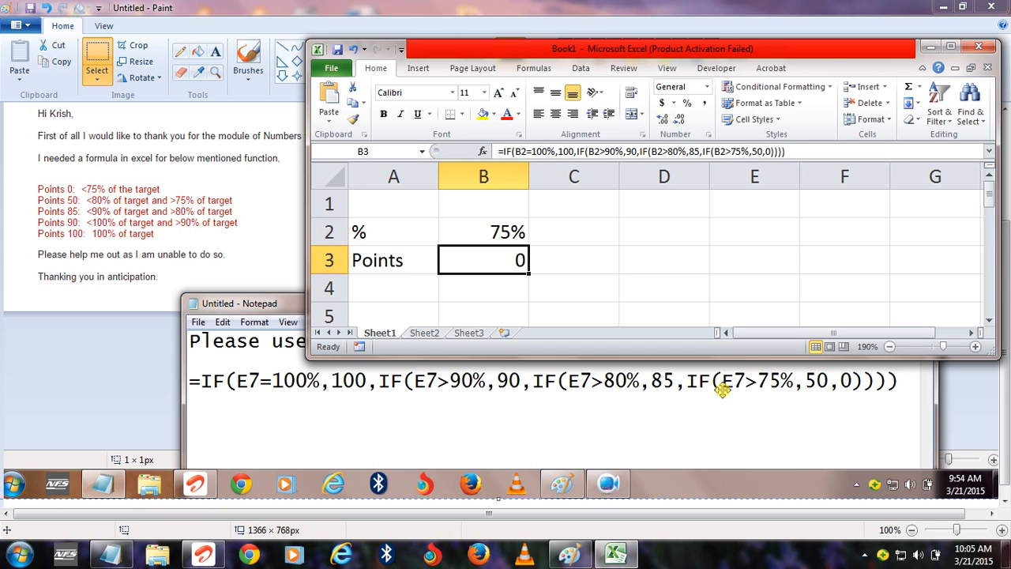
key(Up)
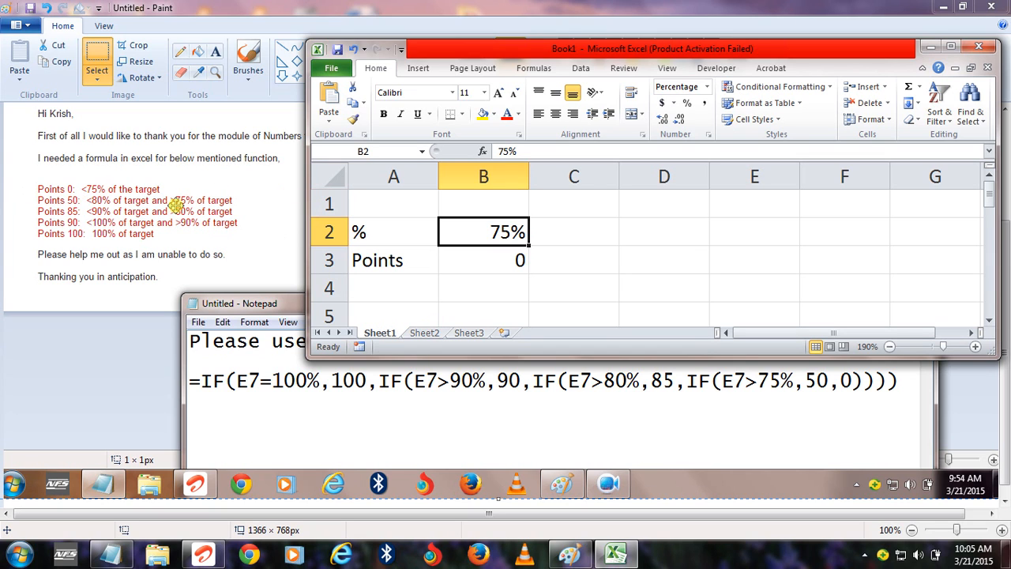
double_click(501, 232)
key(Delete)
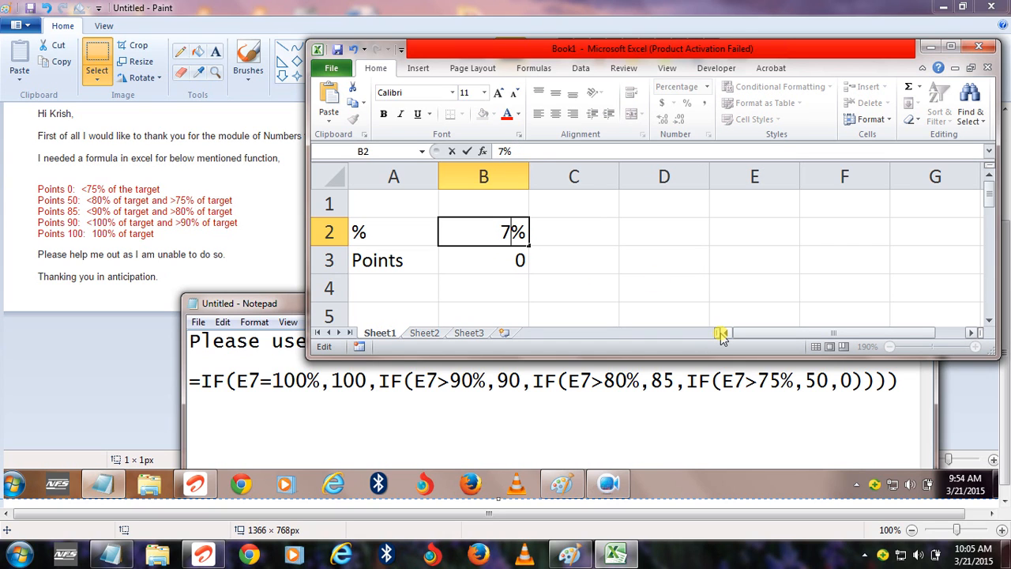
text(4)
key(Return)
Test the 50-point band of the formula by entering 76% and 80% in B2
key(Up)
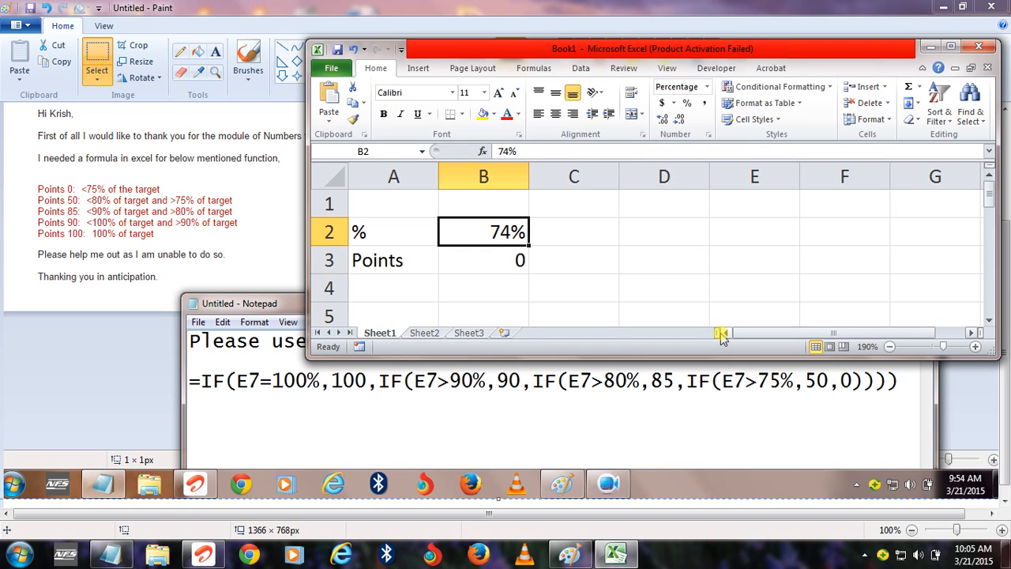
text(76)
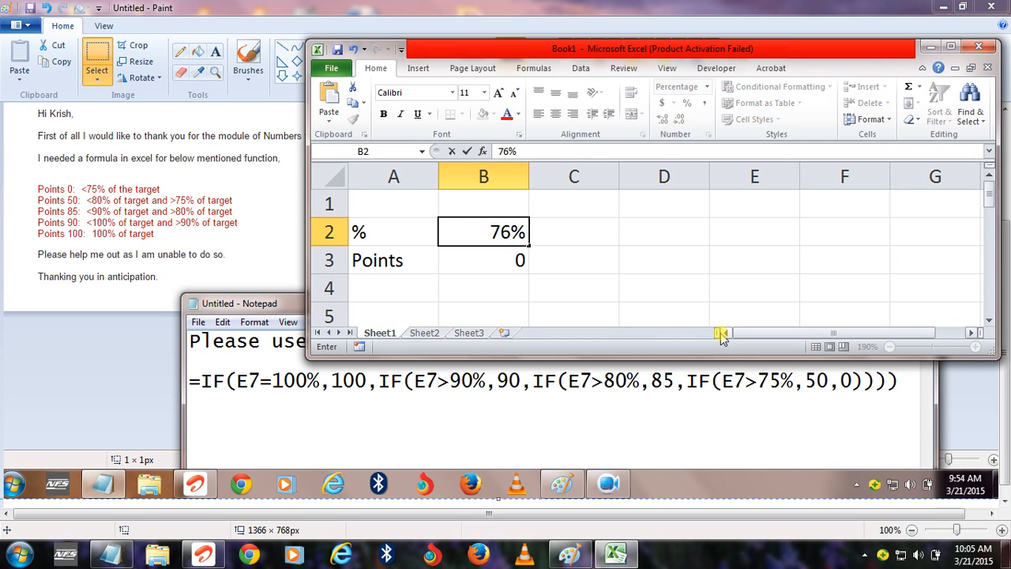
key(Return)
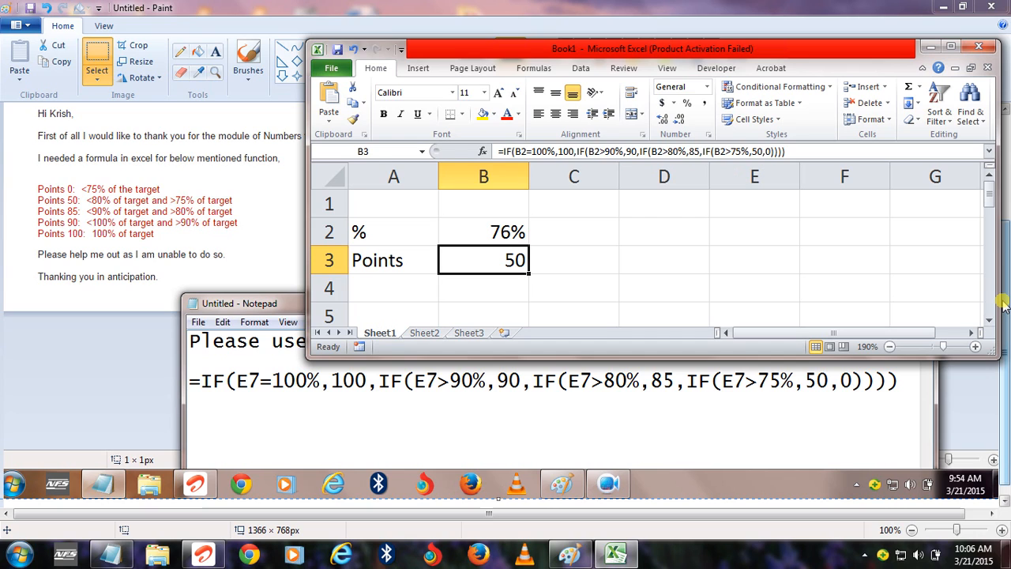
key(Up)
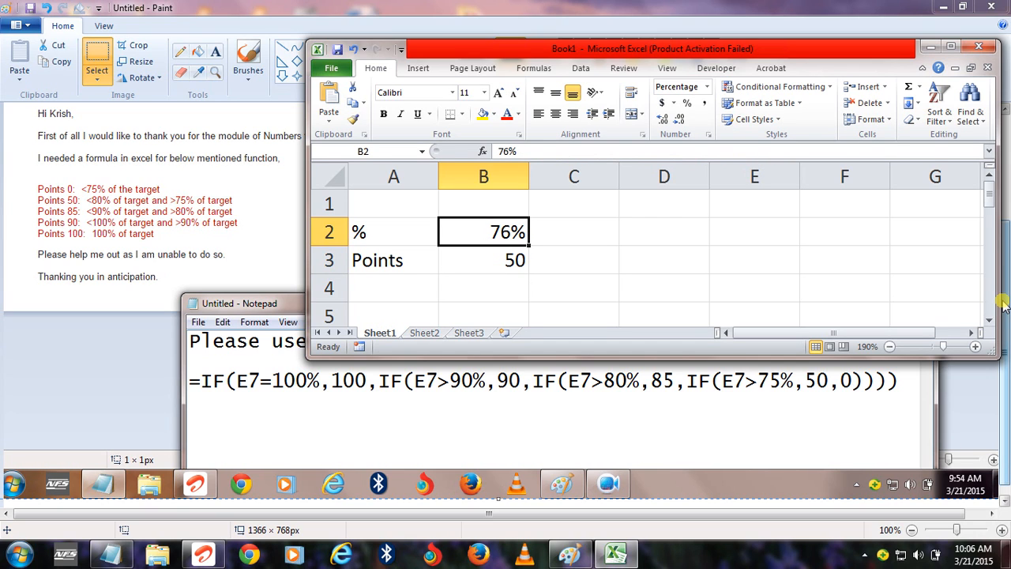
text(80)
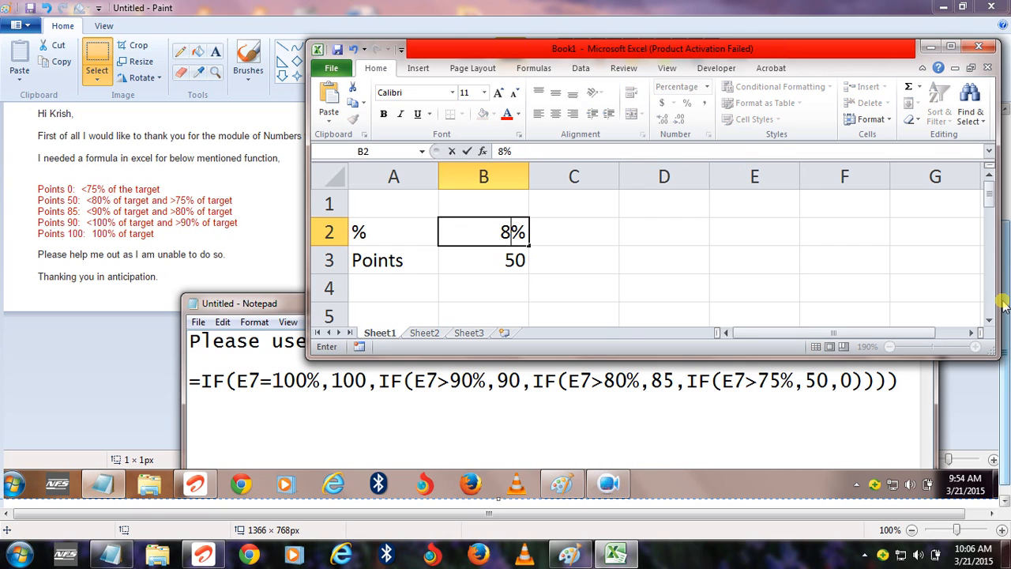
key(Return)
Set the percentage in B2 to 81% to test the 85-point band
key(Up)
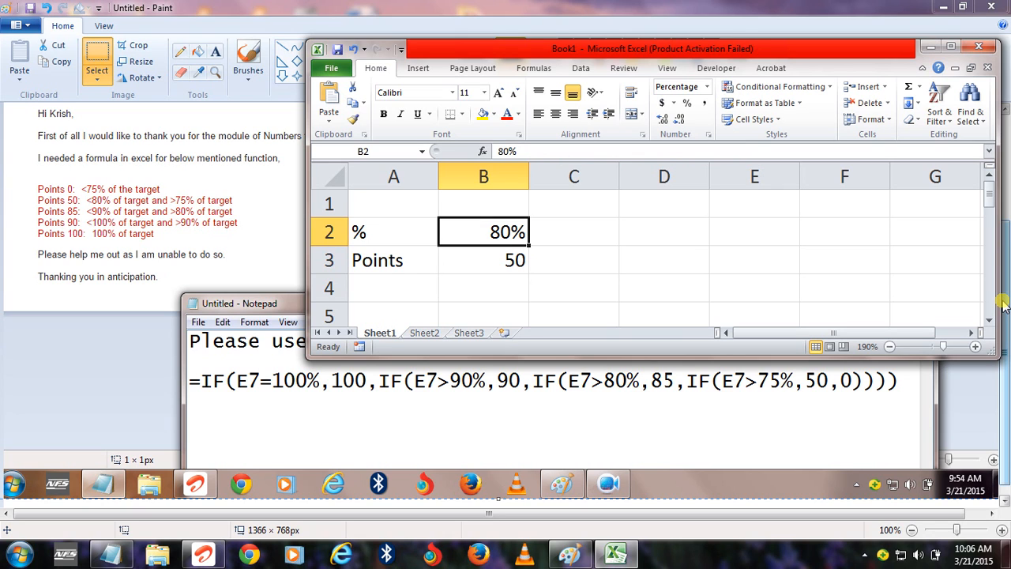
text(81)
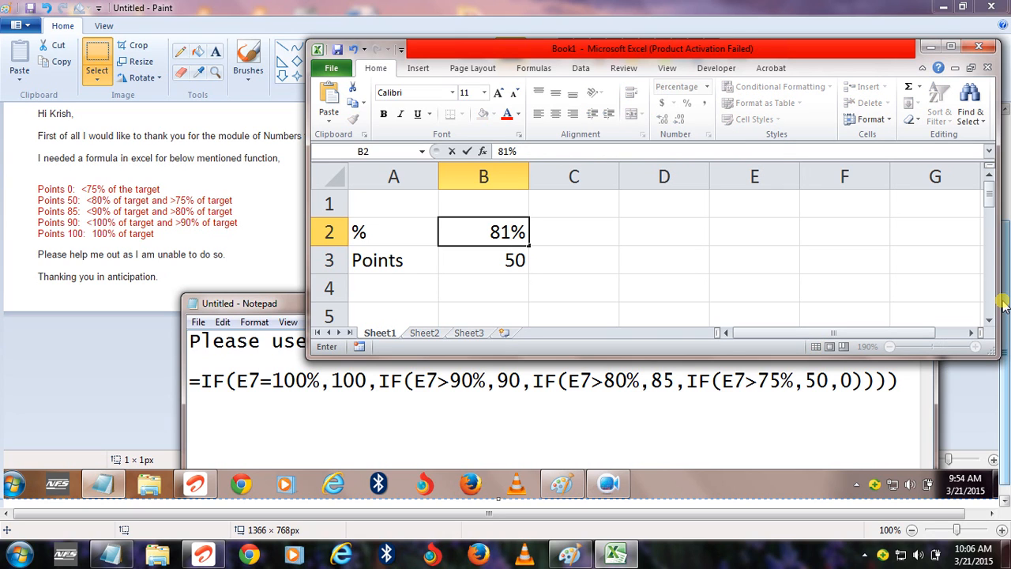
key(Return)
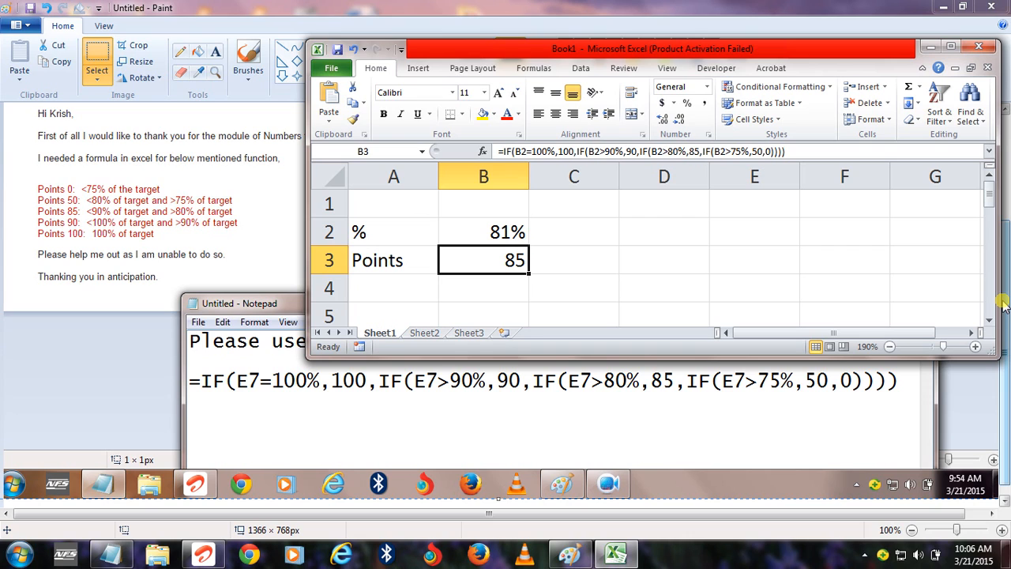
Set the percentage in B2 to 90% to test the upper limit of the 85-point band
key(Up)
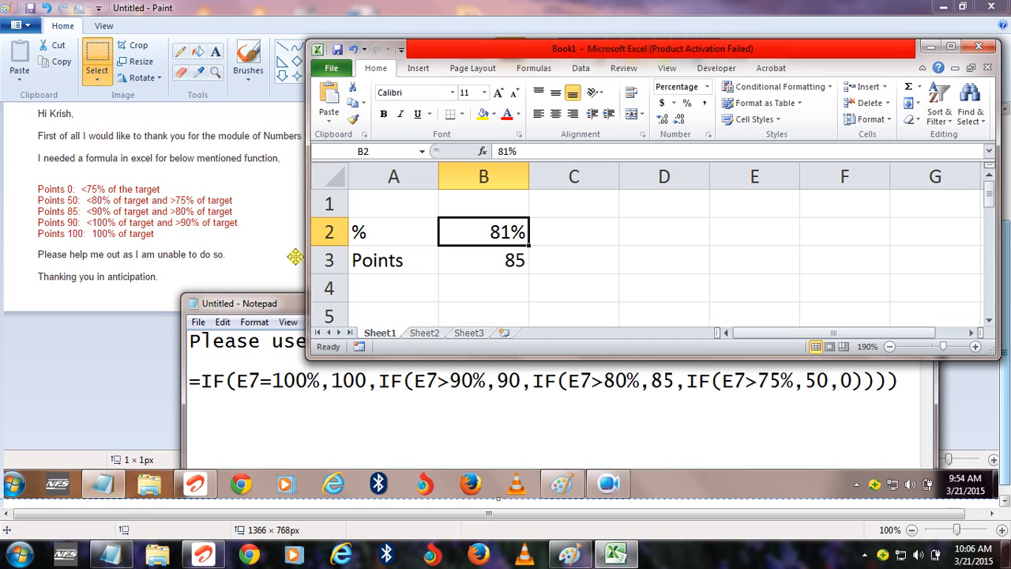
text(900)
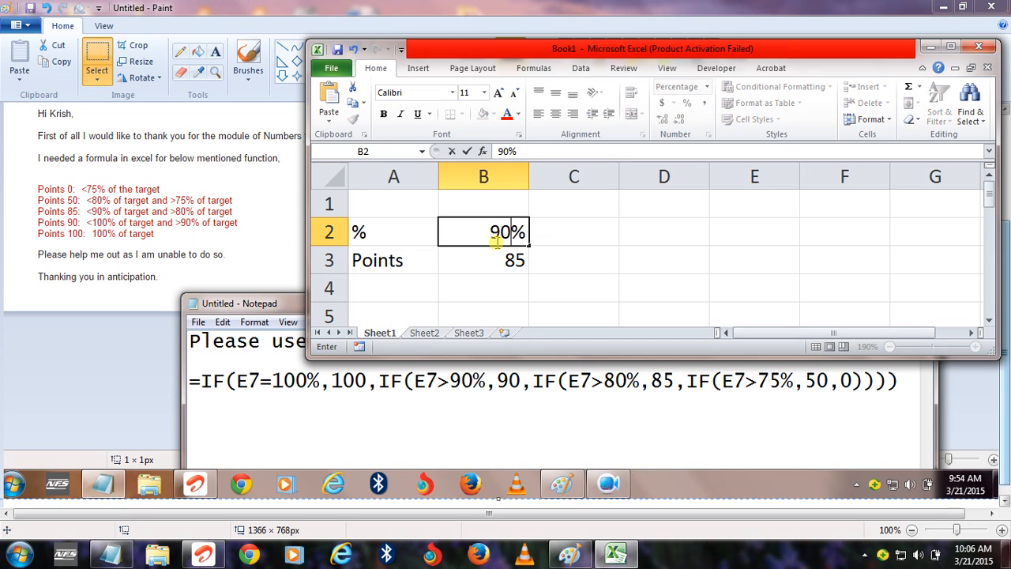
key(BackSpace)
key(Return)
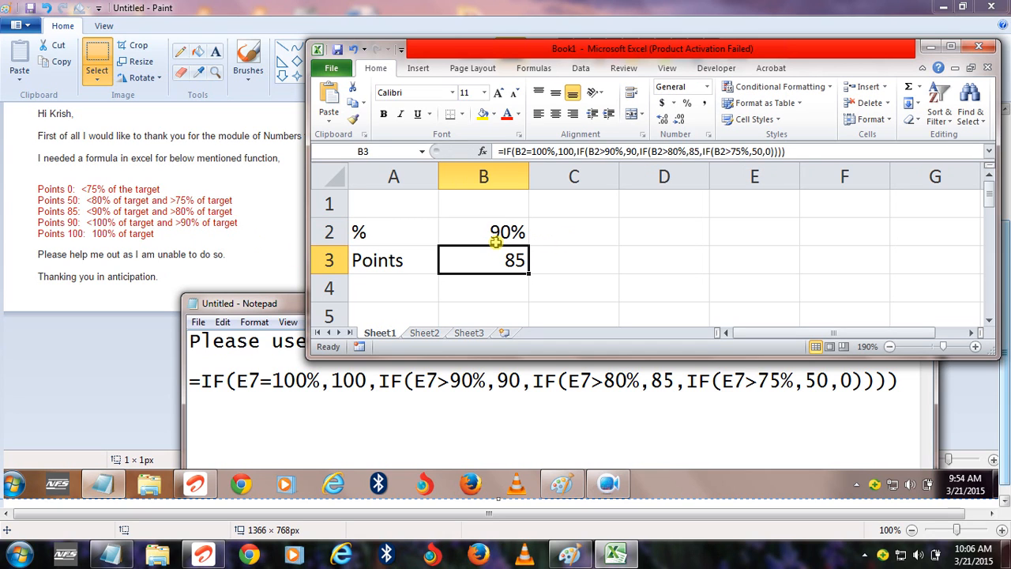
Set the percentage in B2 to 85% to test the middle of the 85-point band
click(496, 243)
text(85)
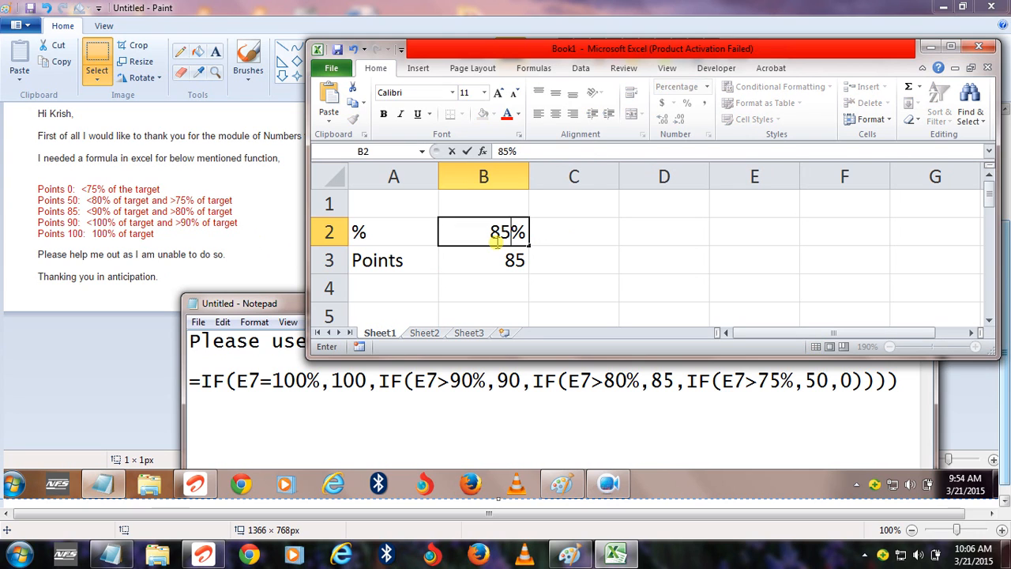
key(Return)
Test the 90-point band of the formula by entering 91%, 92% and 99% in B2
key(Down)
key(Up)
key(Up)
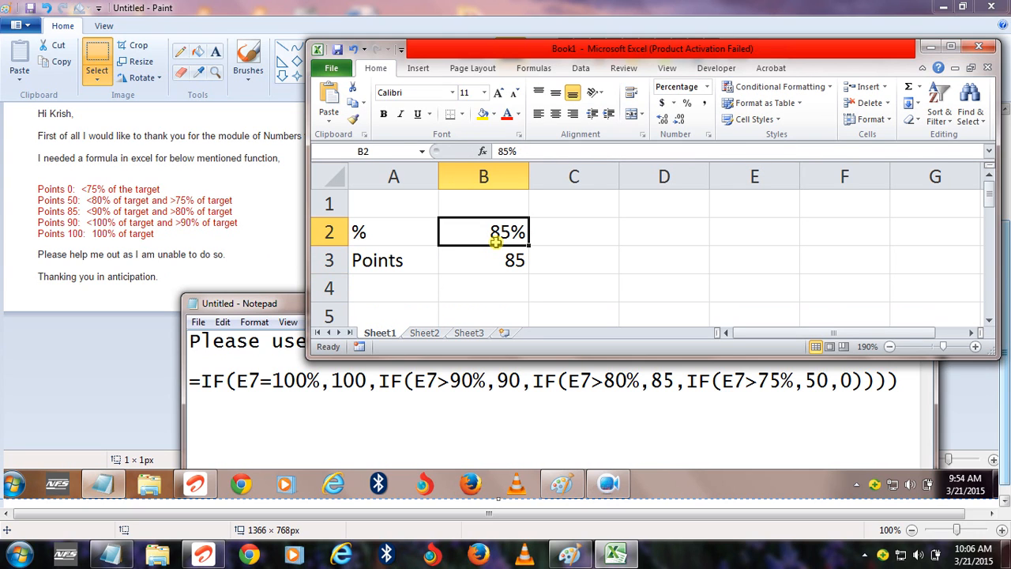
text(91)
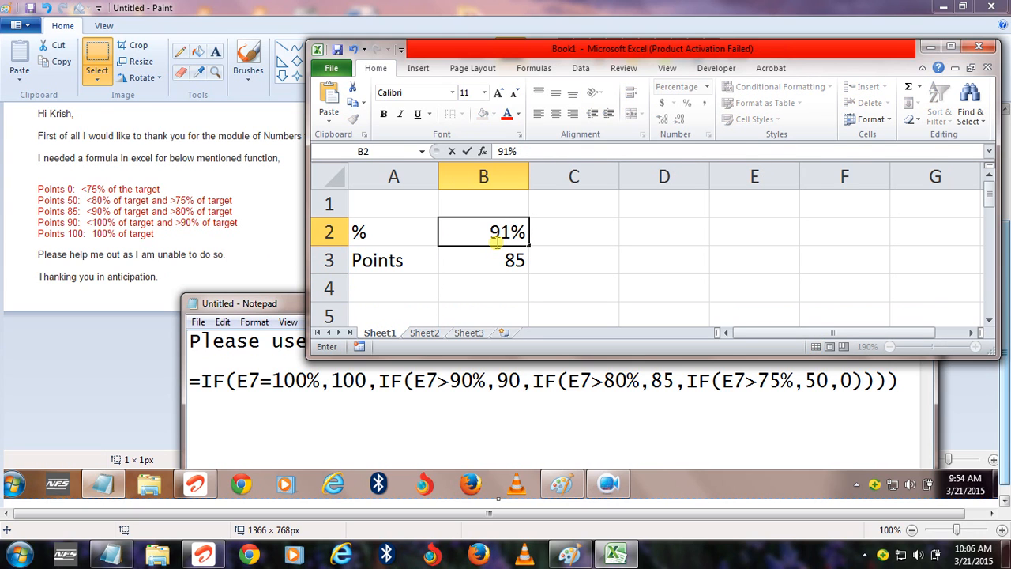
key(Return)
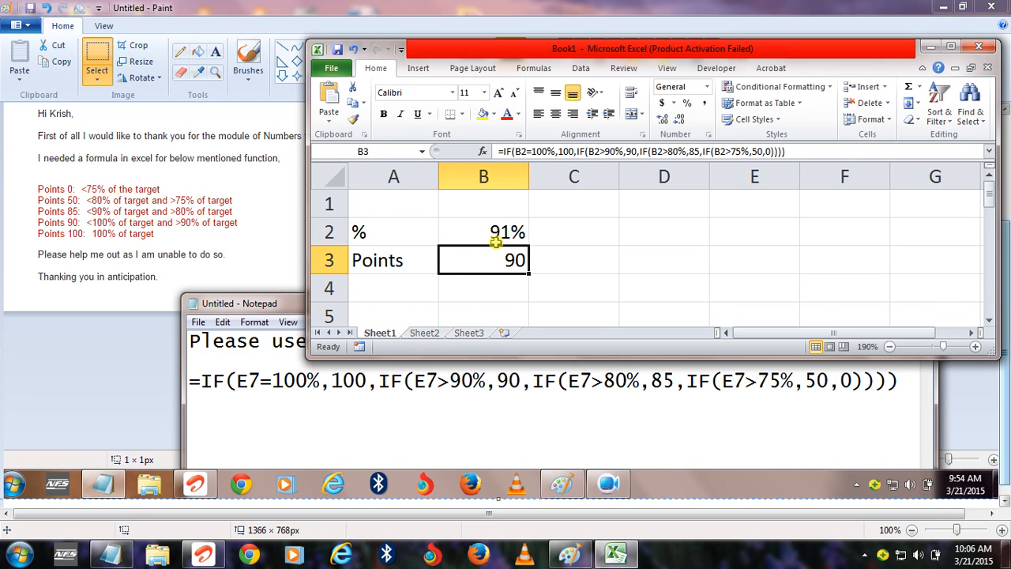
click(496, 241)
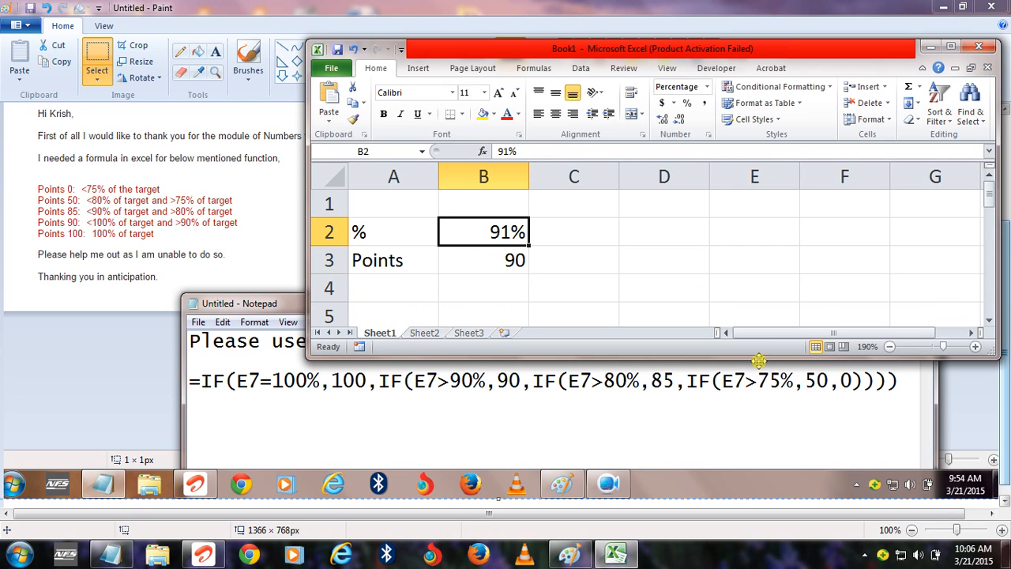
text(92)
key(Return)
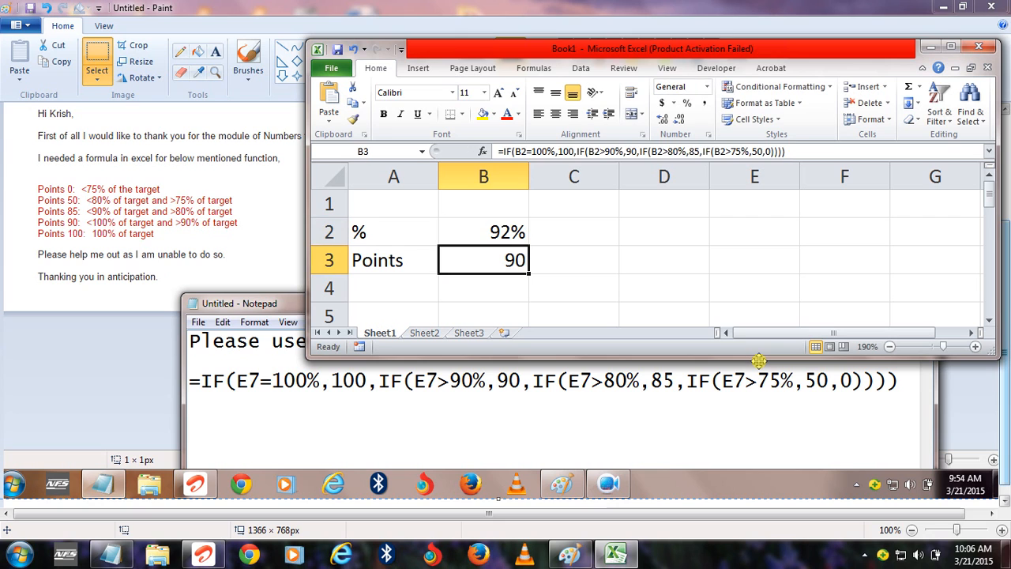
key(Up)
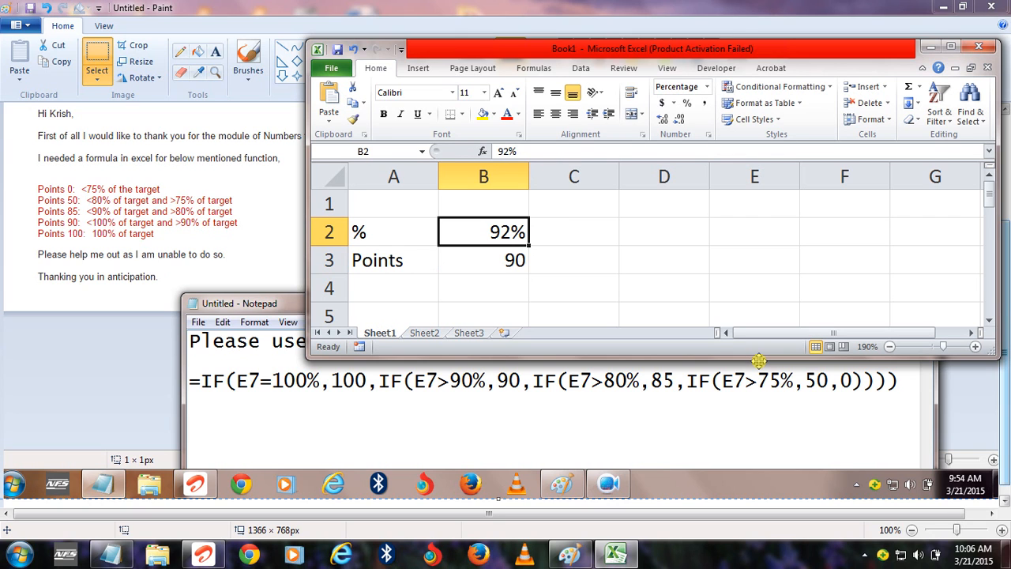
text(99)
key(Return)
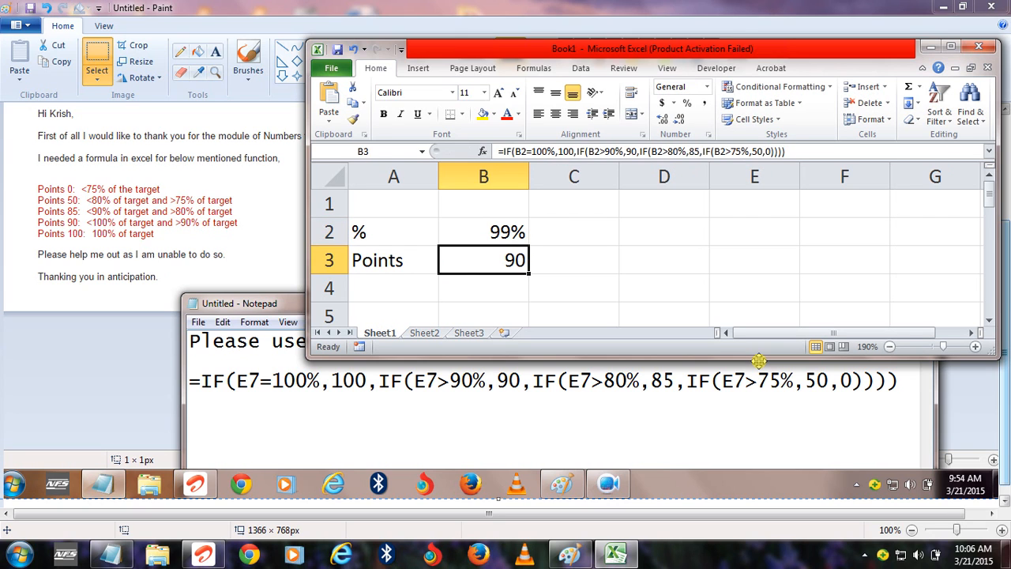
Set the percentage in B2 to 100% to test the 100-point condition
key(Up)
text(100)
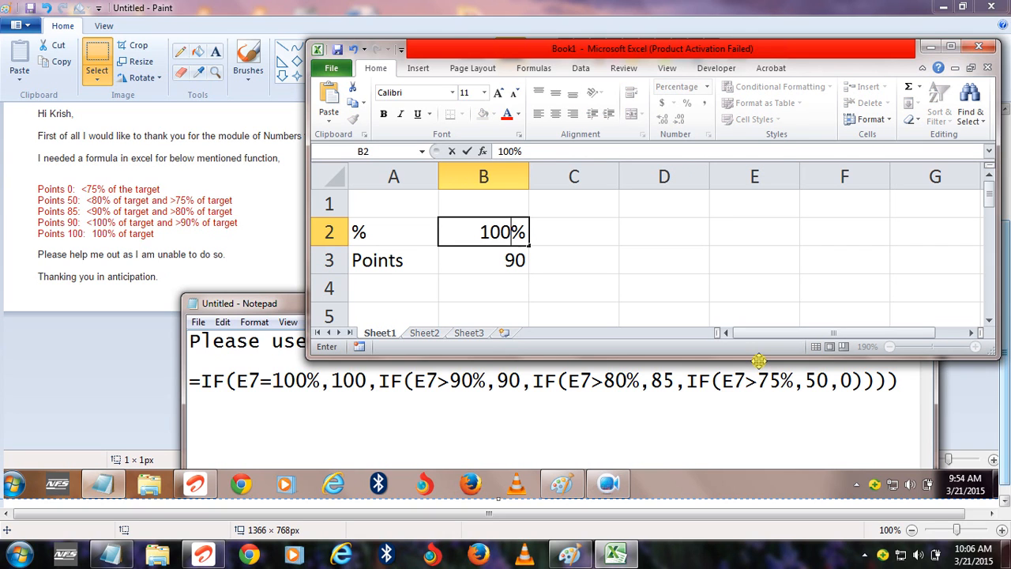
key(Return)
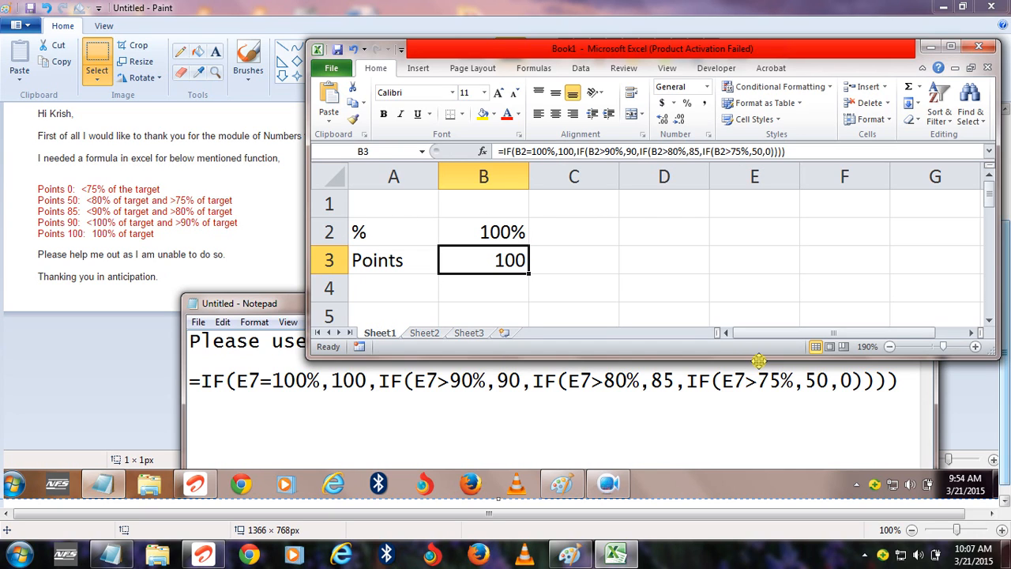
Set the percentage in B2 to 91% to recheck the 90-point band
key(Up)
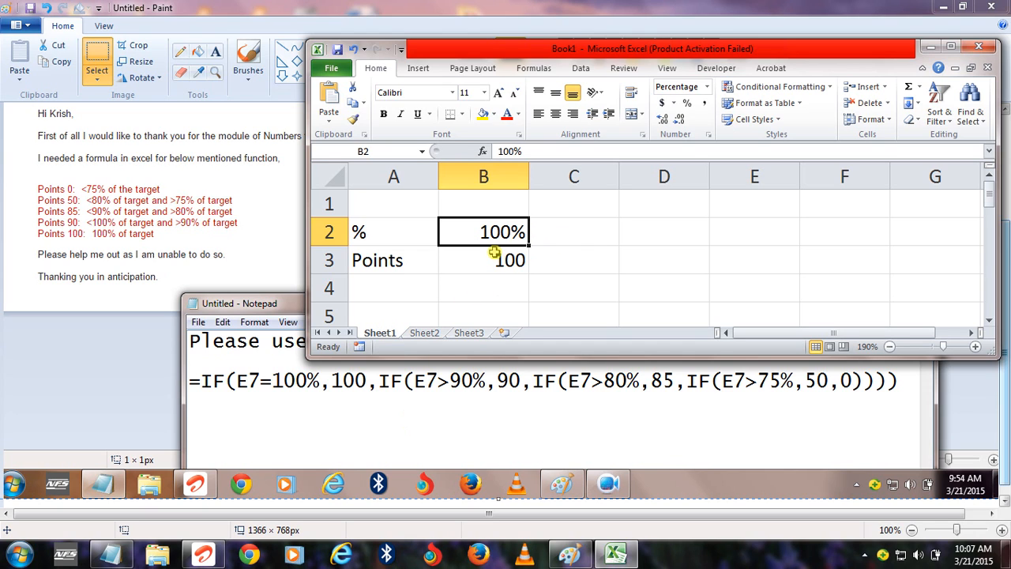
text(91)
key(Return)
Set the percentage in B2 to 81% to recheck the 85-point band
key(Up)
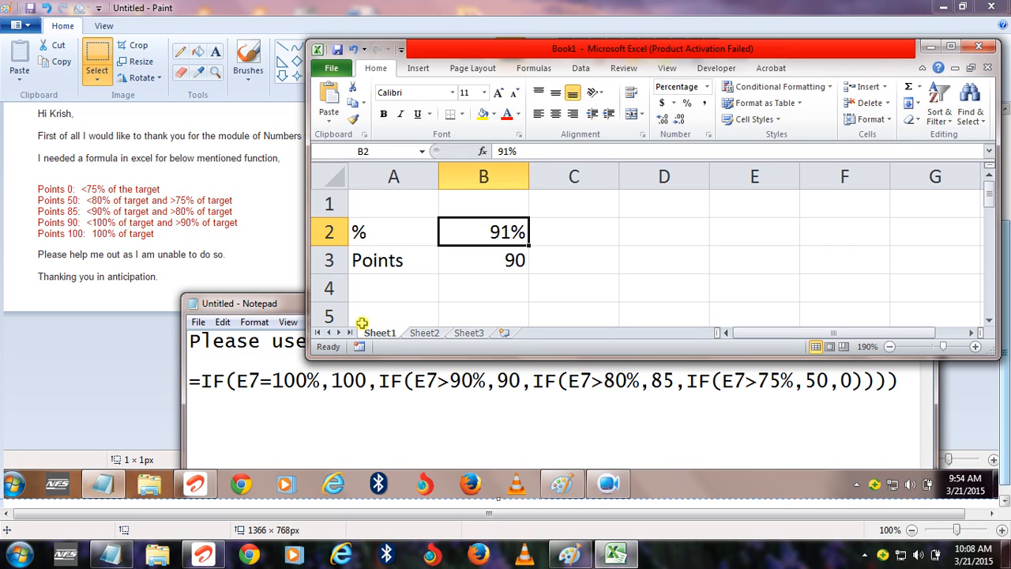
click(488, 262)
click(475, 224)
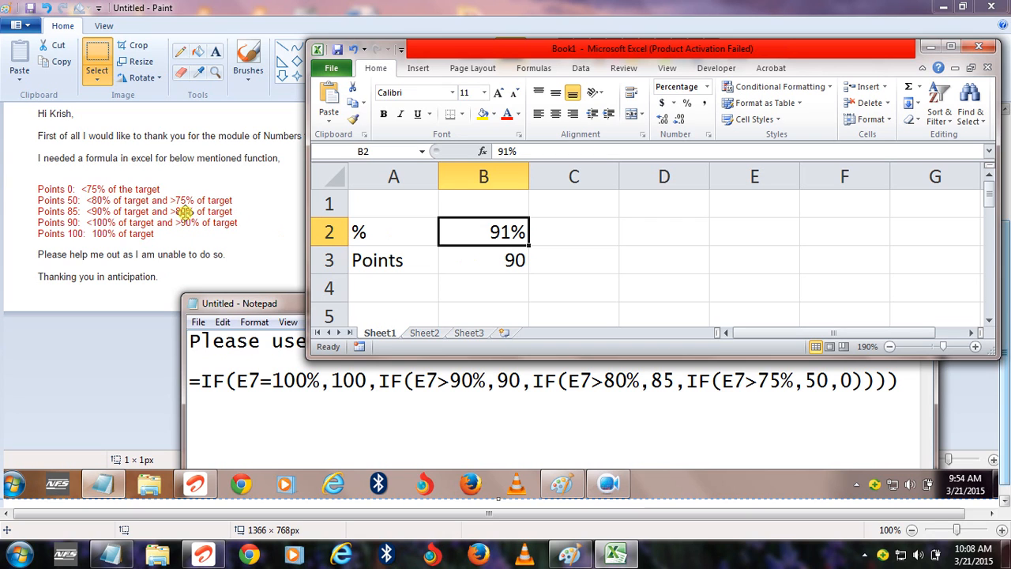
text(81)
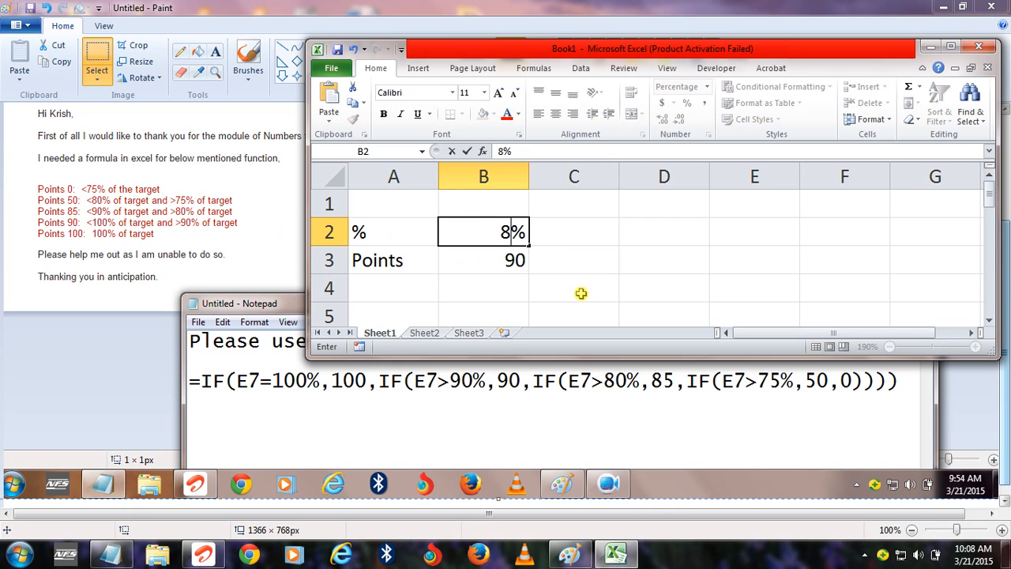
key(Return)
key(Up)
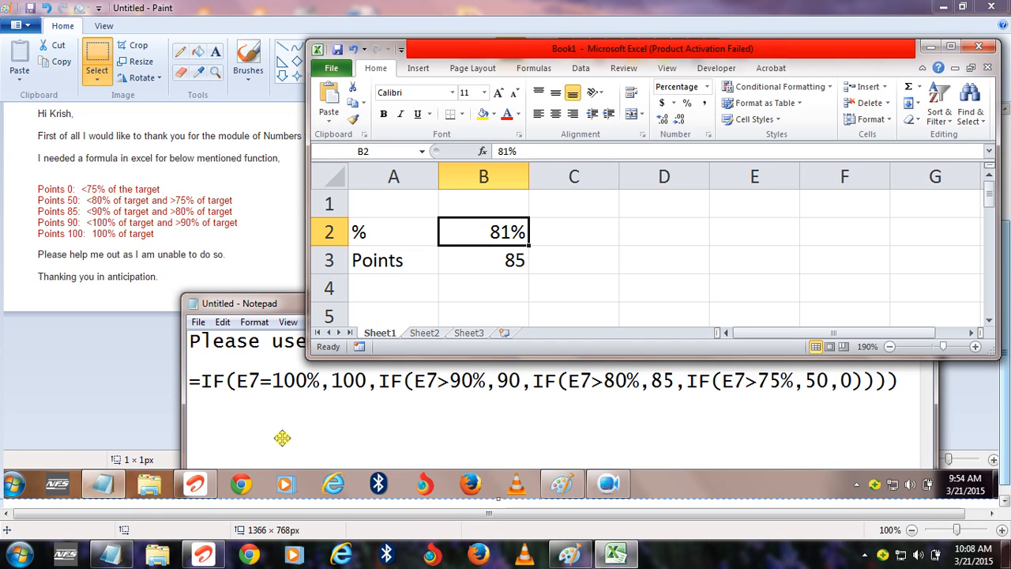
click(861, 555)
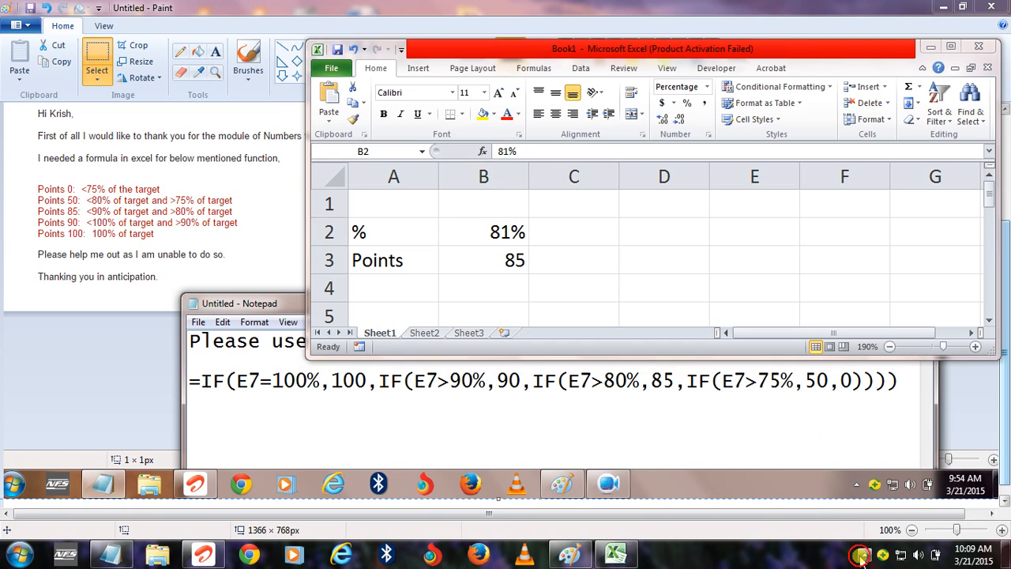
right_click(888, 456)
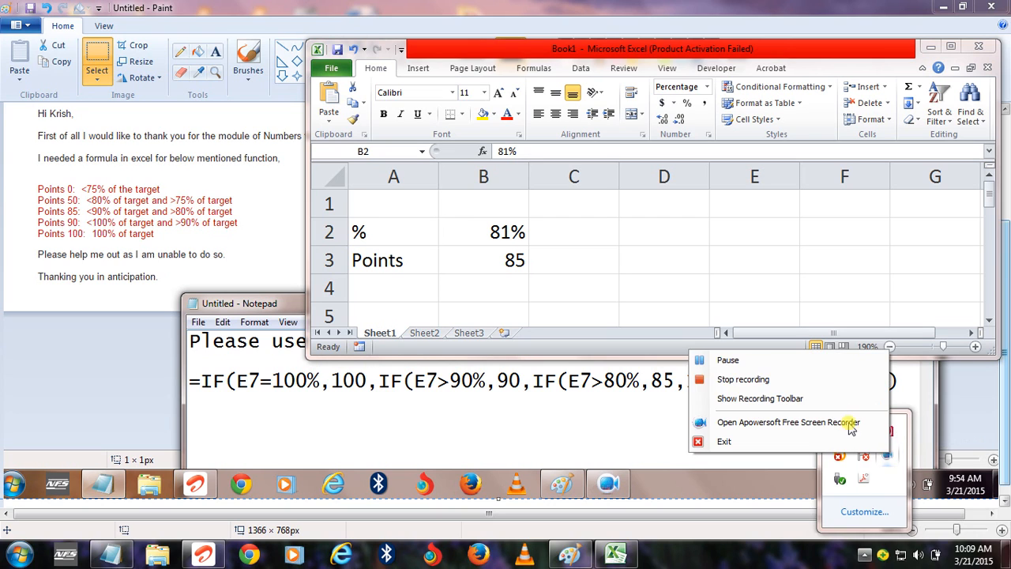